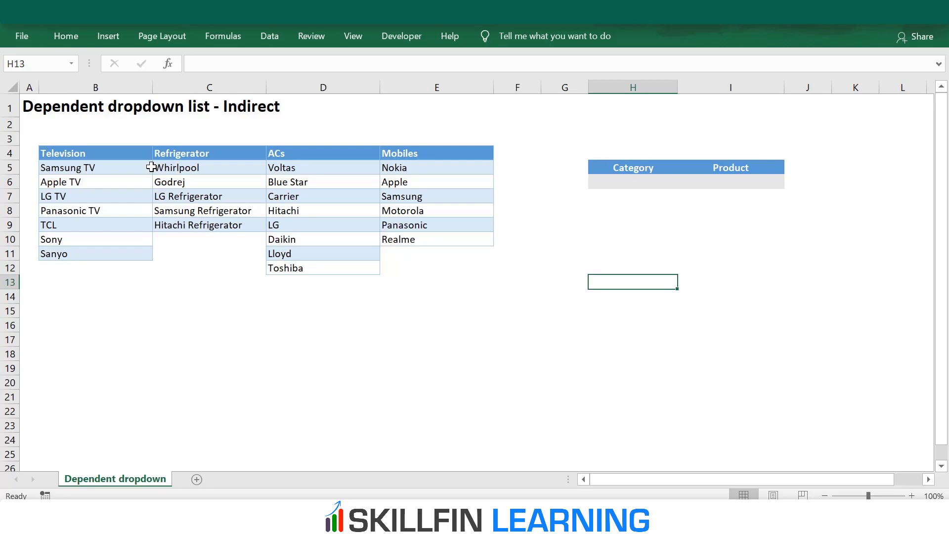
Examine the product lists under the Television, Refrigerator, ACs and Mobiles headers in columns B to E.
left_click(127, 154)
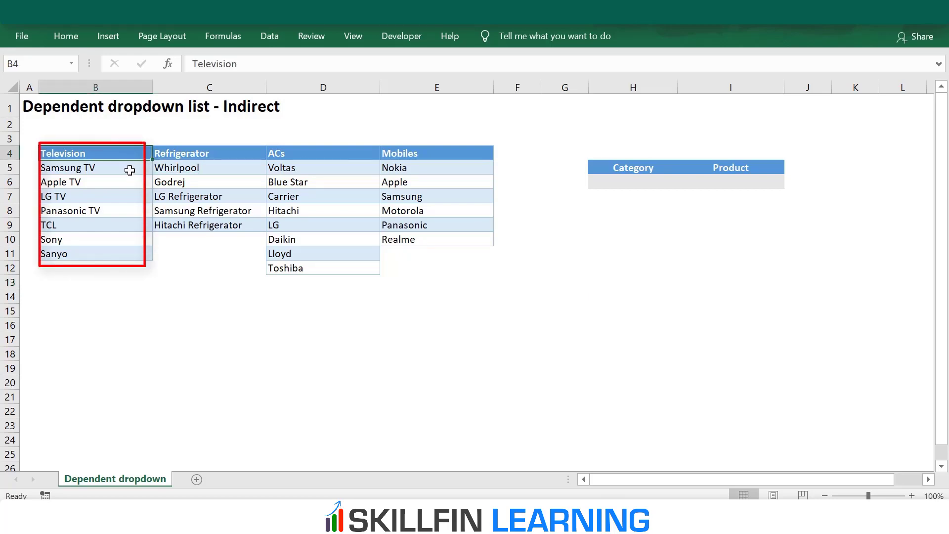
left_click_drag(130, 170, 133, 254)
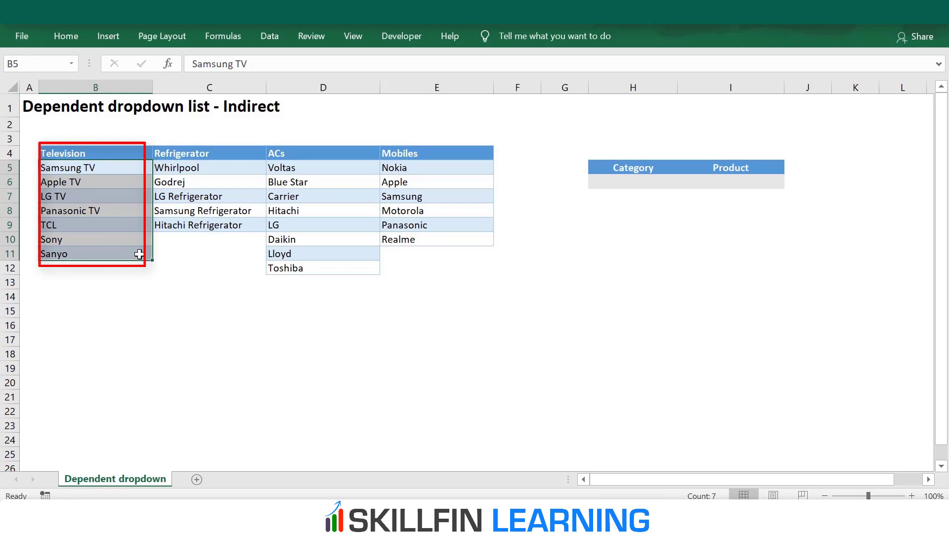
left_click(214, 279)
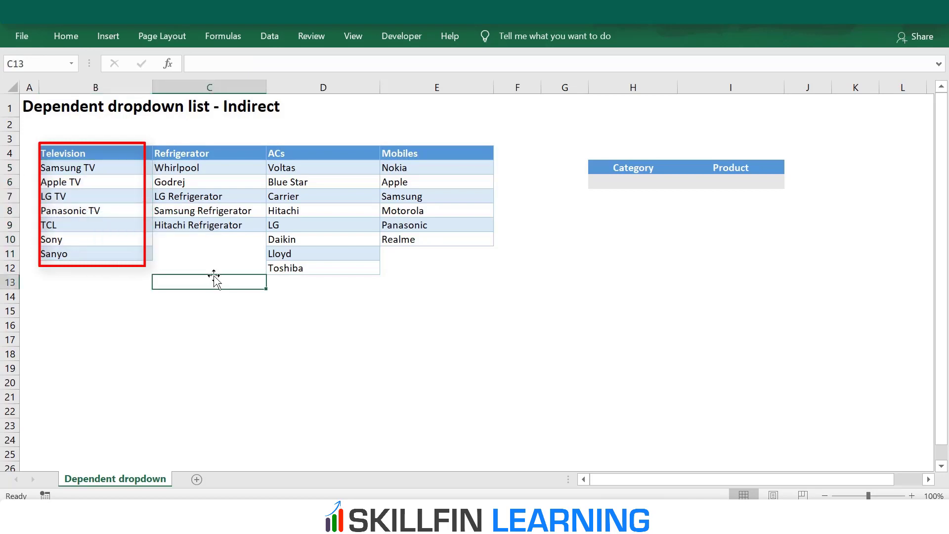
left_click(208, 168)
left_click(203, 181)
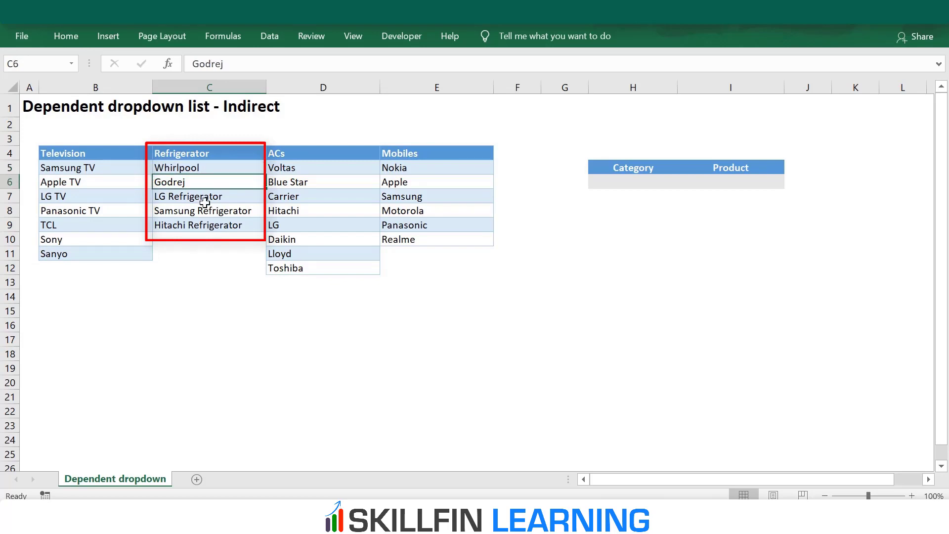
left_click(204, 199)
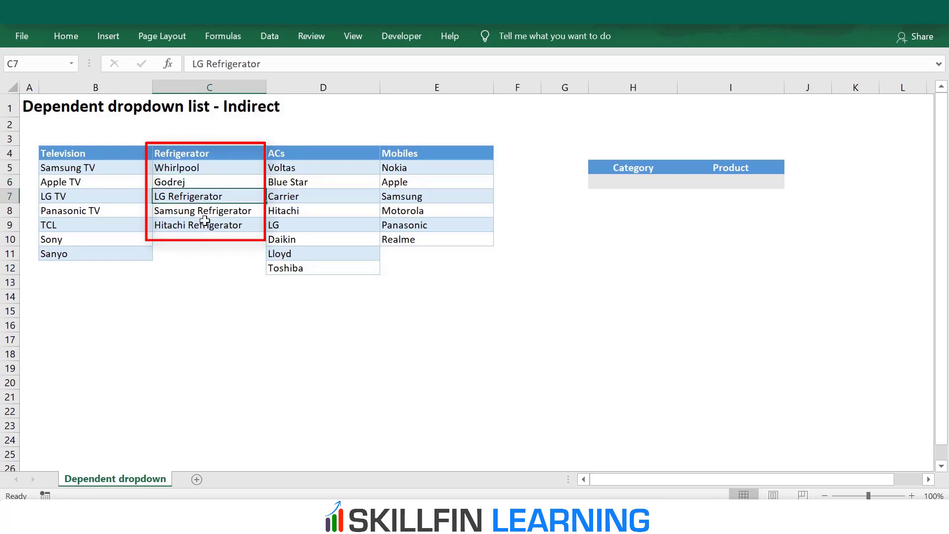
left_click(205, 212)
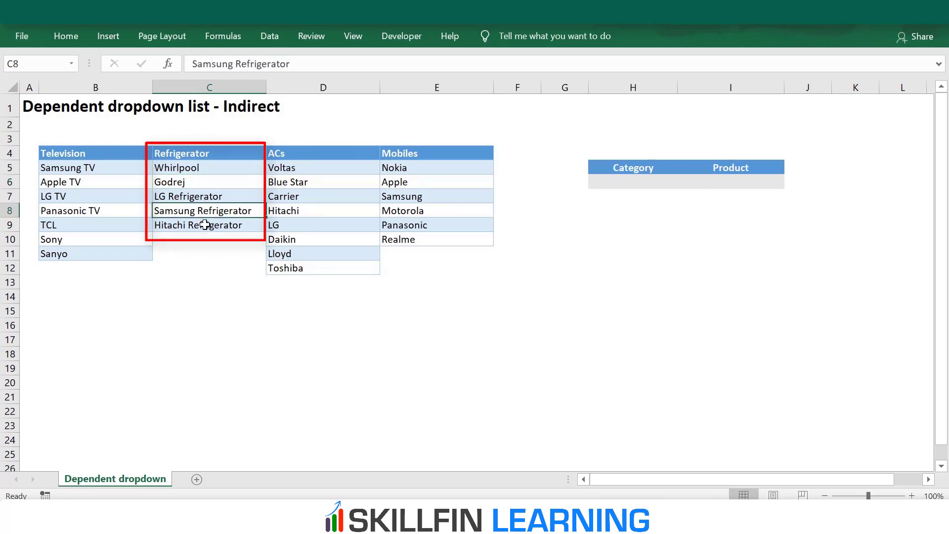
left_click(204, 225)
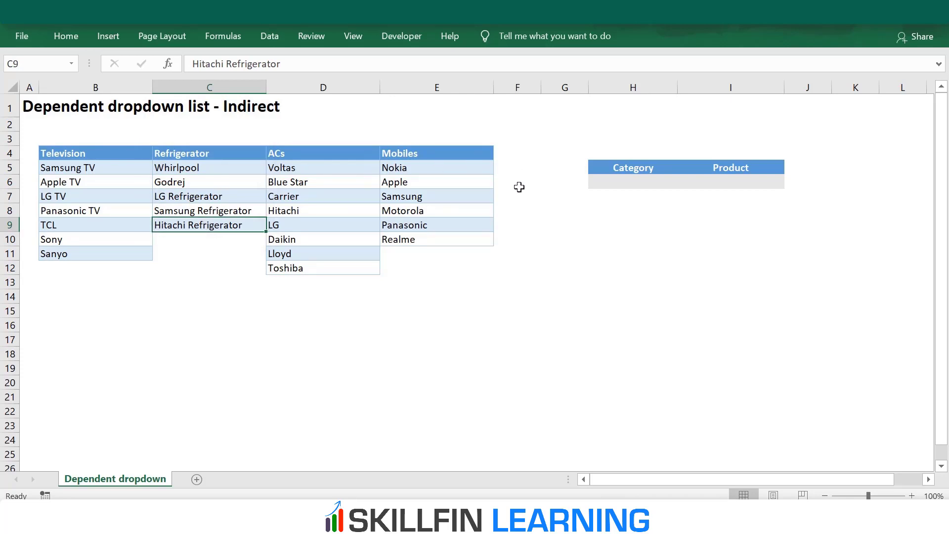
left_click(534, 208)
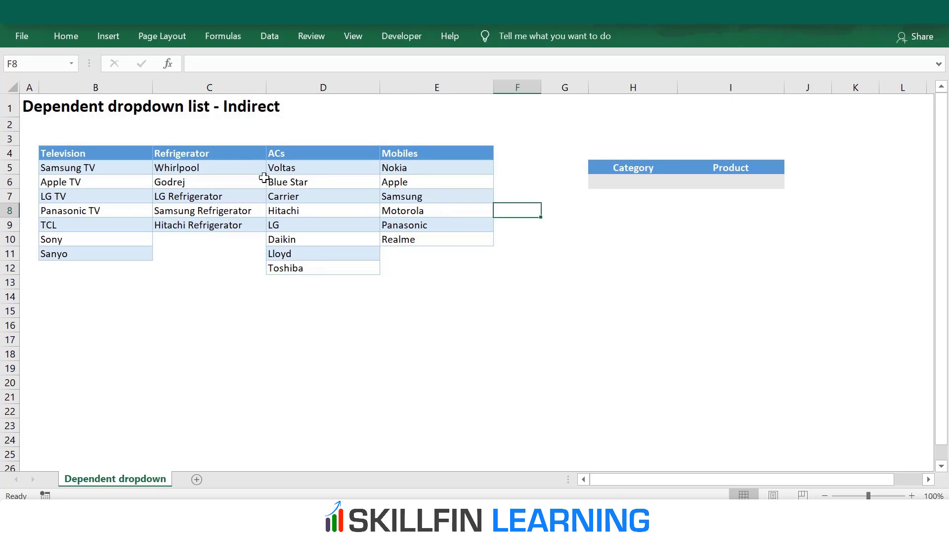
left_click_drag(120, 154, 108, 255)
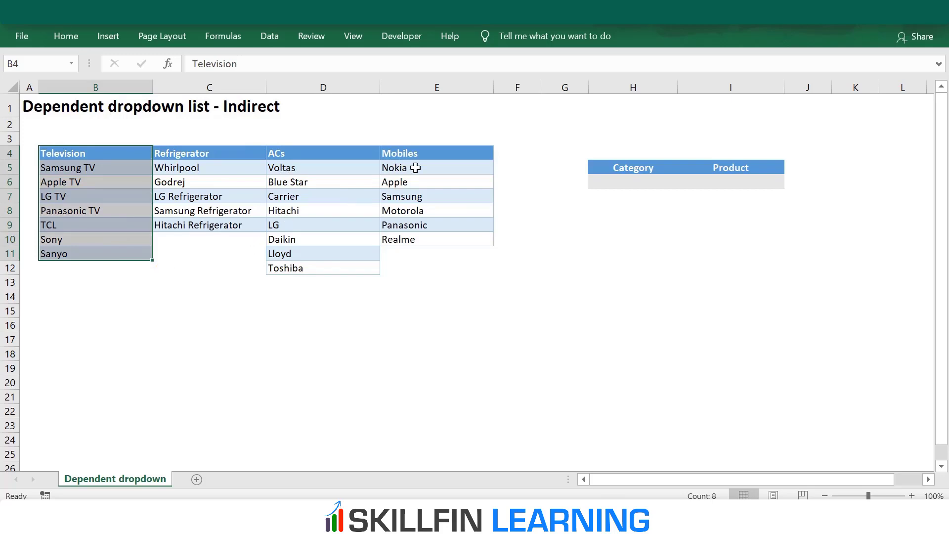
left_click(514, 244)
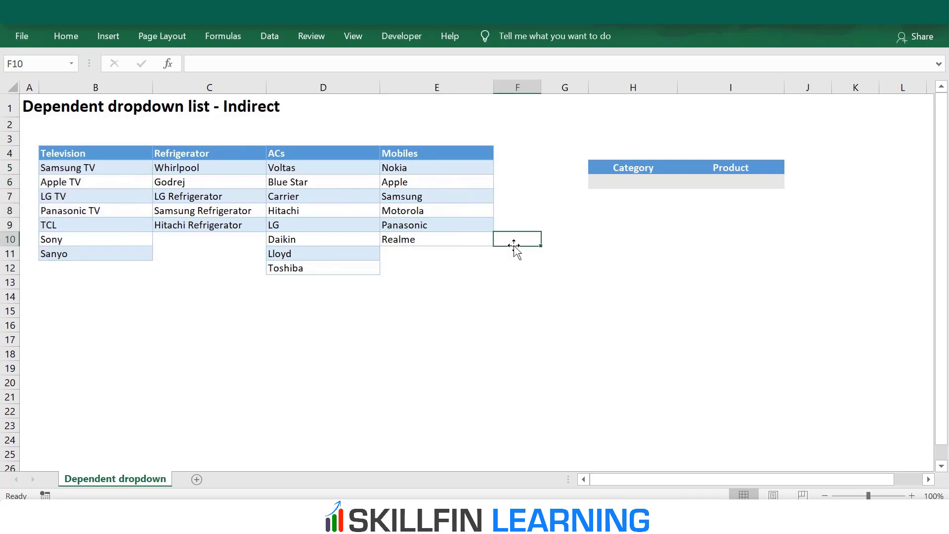
key("Down")
key("Down")
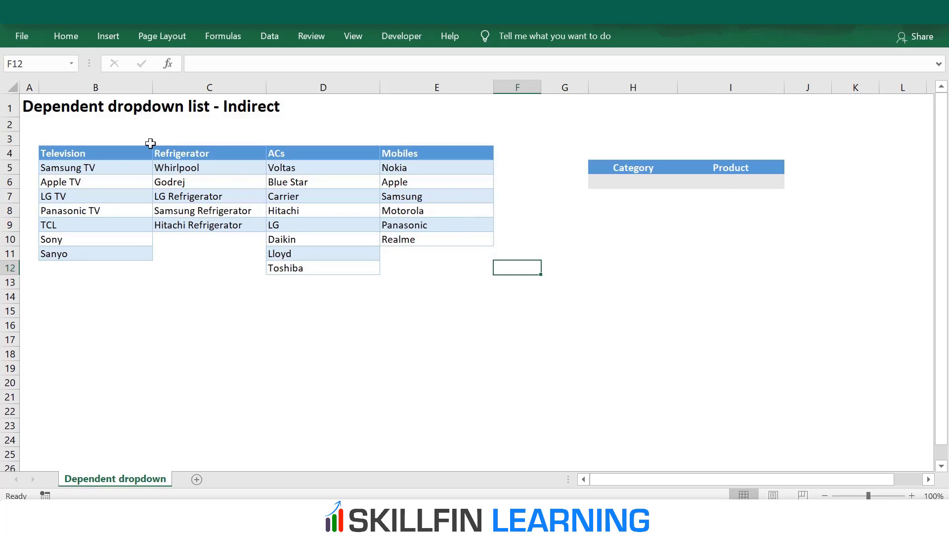
Convert the Television list B4:B11 and the Refrigerator list C4:C9 into separate tables with headers.
left_click_drag(128, 148, 106, 248)
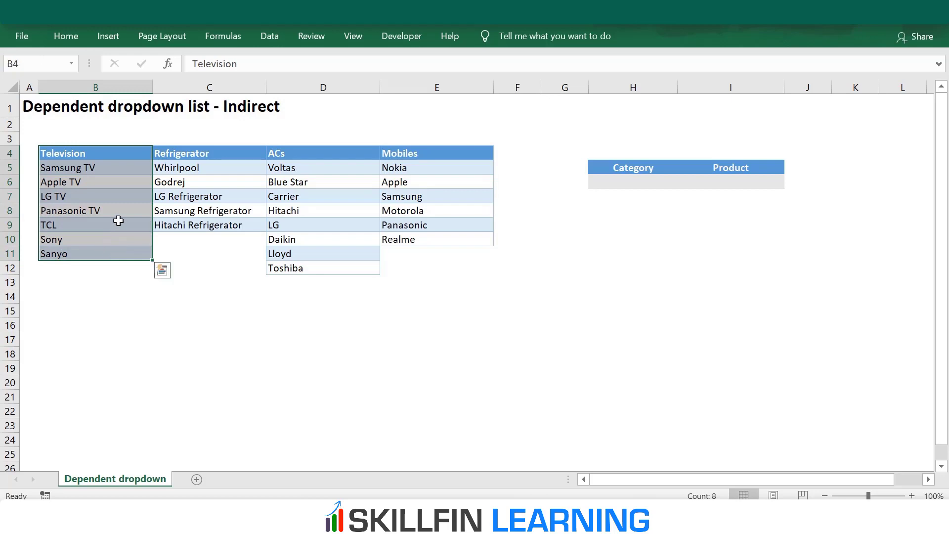
key("ctrl+t")
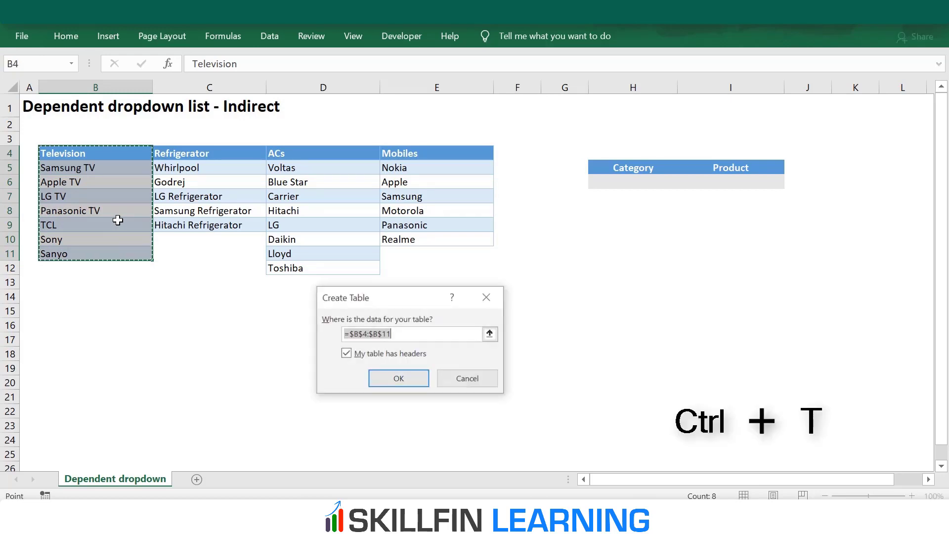
key("Return")
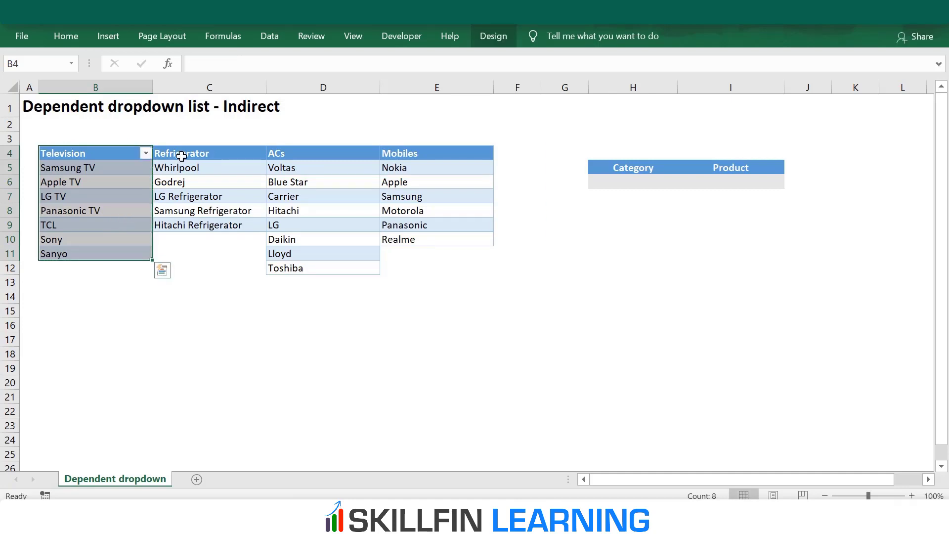
left_click_drag(180, 153, 179, 230)
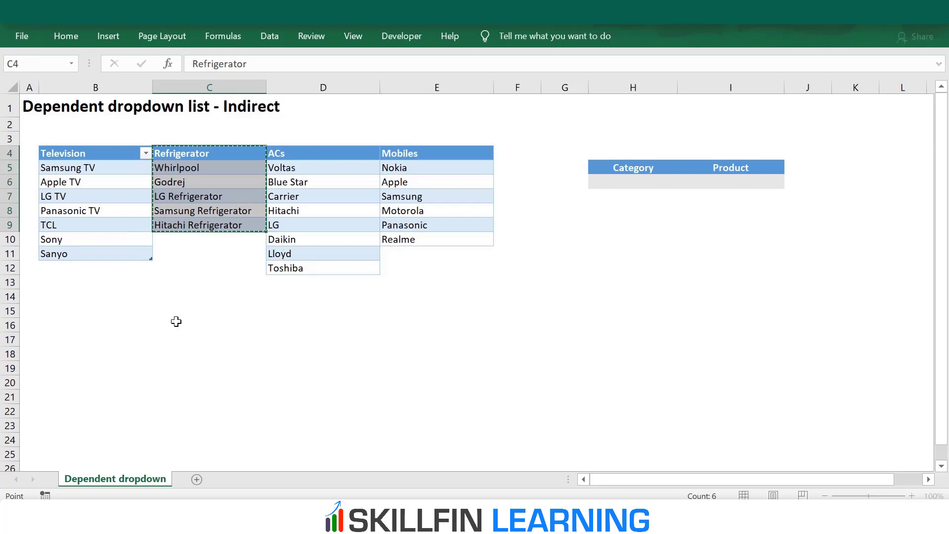
key("ctrl+t")
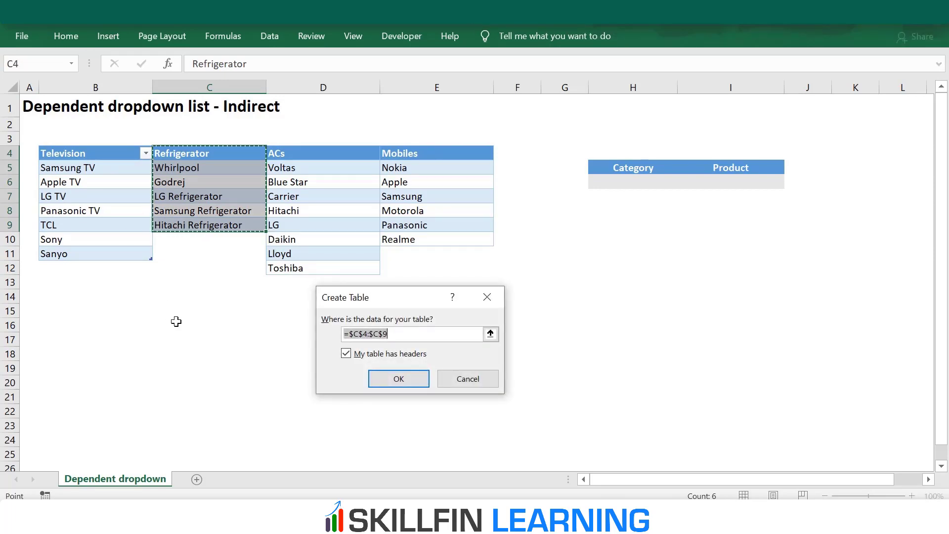
key("Return")
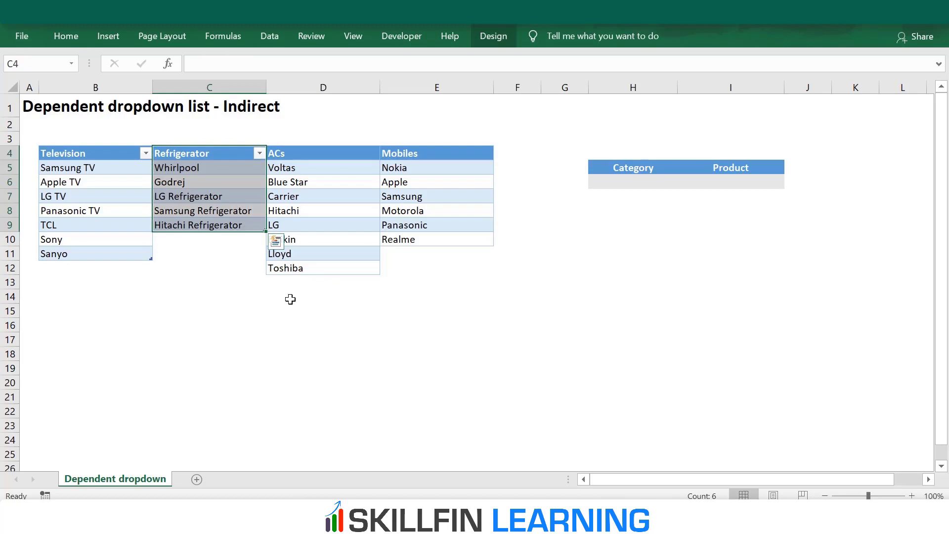
Convert the ACs list D4:D12 and the Mobiles list E4:E10 into separate tables with headers.
left_click_drag(332, 158, 328, 267)
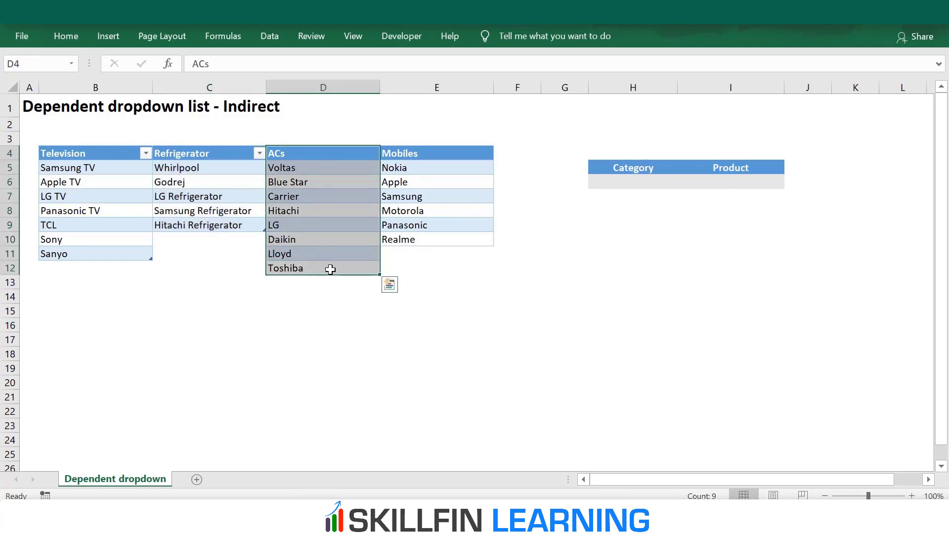
key("ctrl+t")
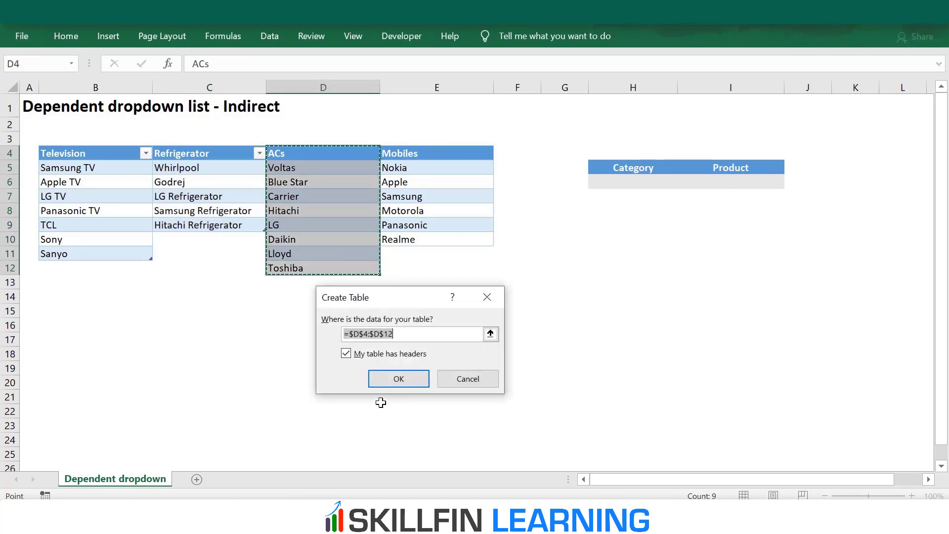
key("Return")
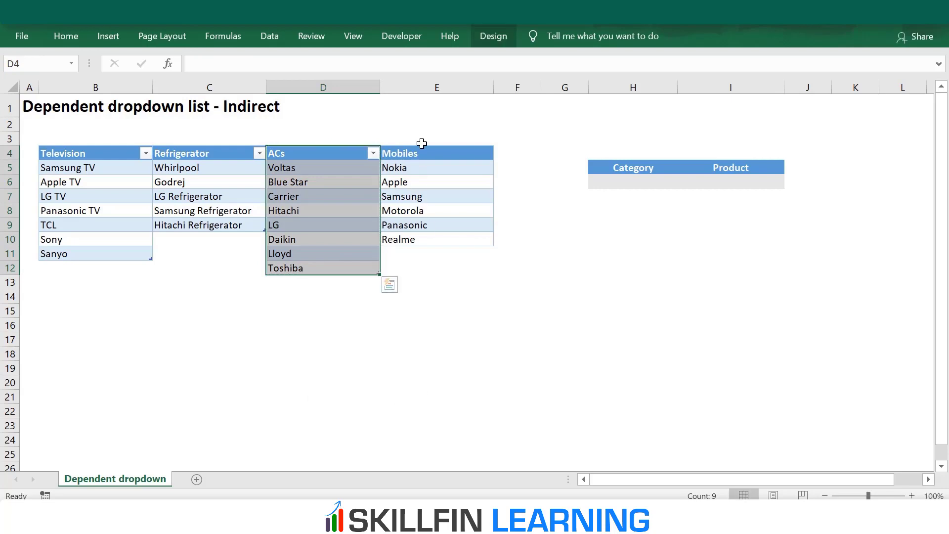
left_click_drag(422, 152, 428, 237)
key("ctrl+t")
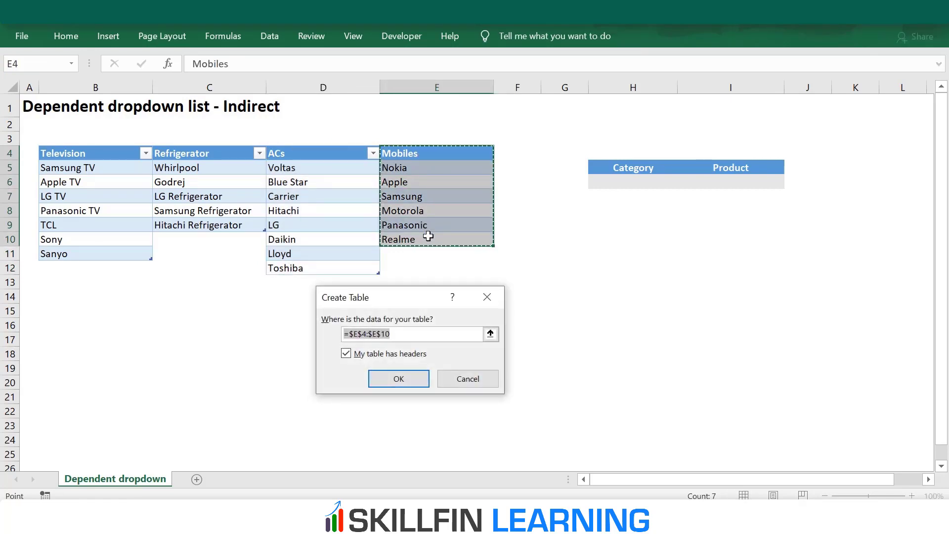
key("Return")
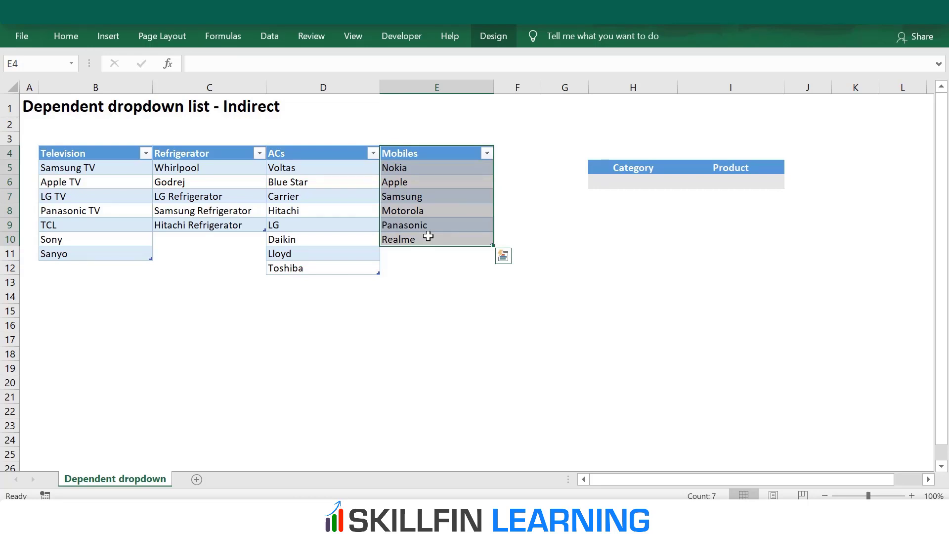
Add List data validation to the Category cell H6, with the header row =$B$4:$E$4 as its source.
left_click(629, 192)
left_click(642, 182)
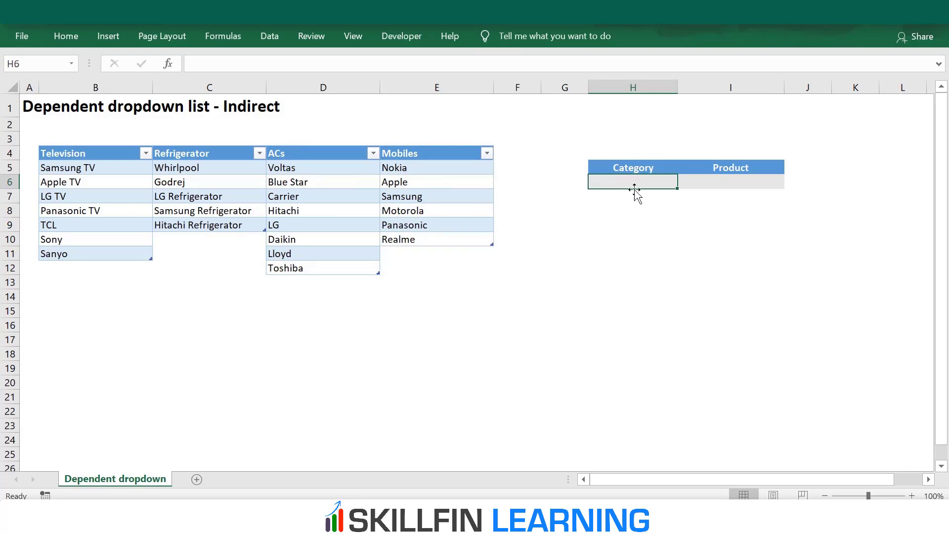
left_click(262, 38)
left_click(728, 89)
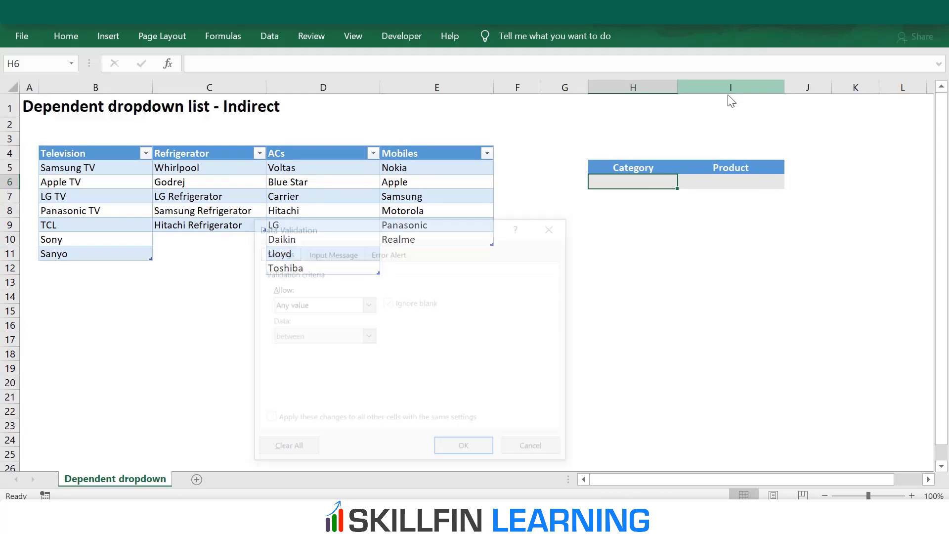
left_click(322, 305)
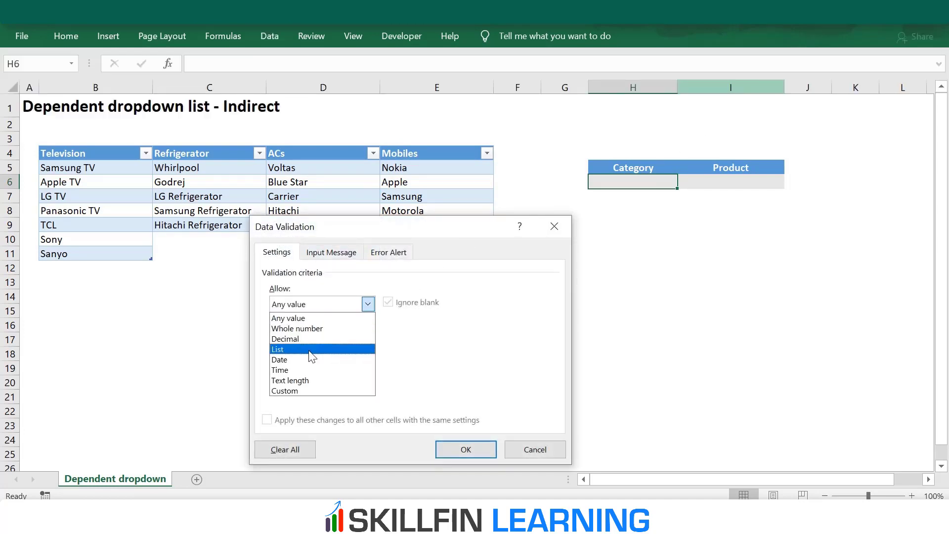
left_click(277, 349)
left_click(304, 366)
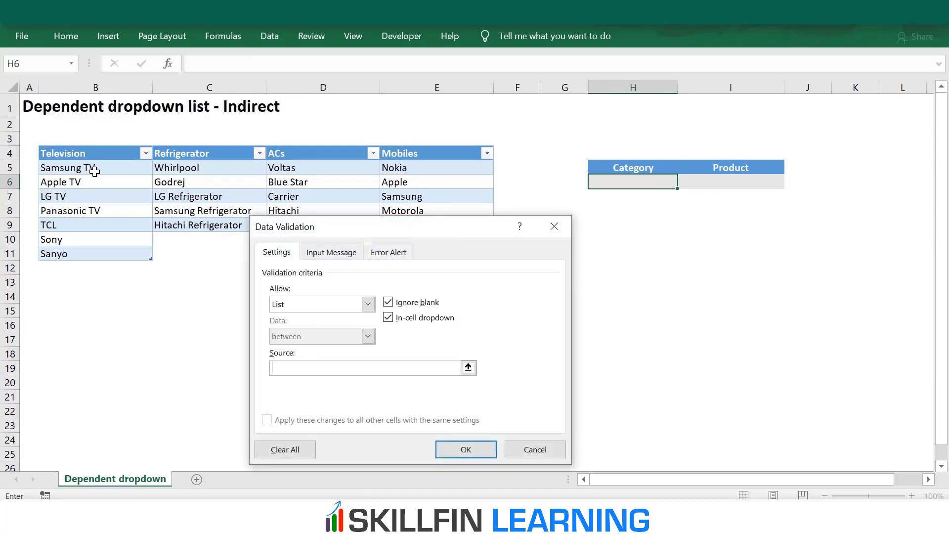
left_click_drag(92, 153, 415, 156)
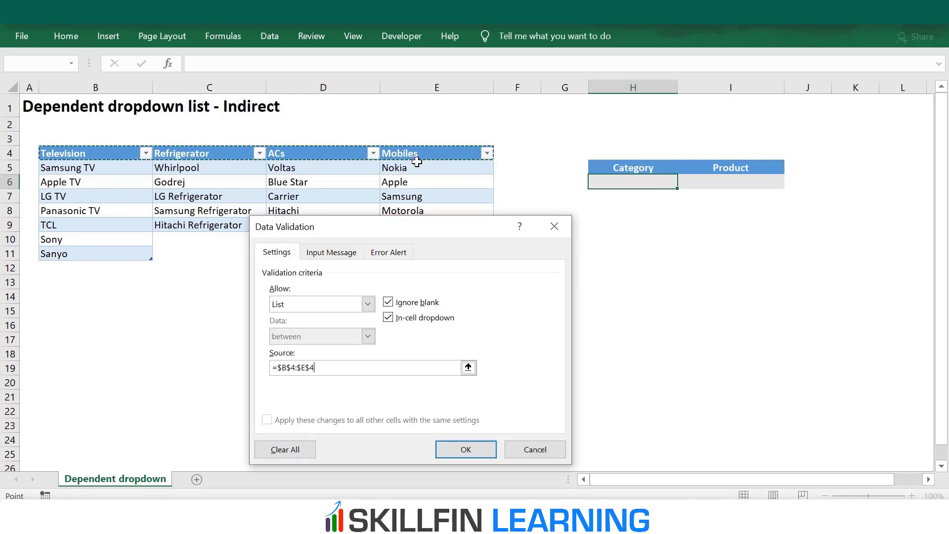
left_click(466, 448)
left_click(670, 204)
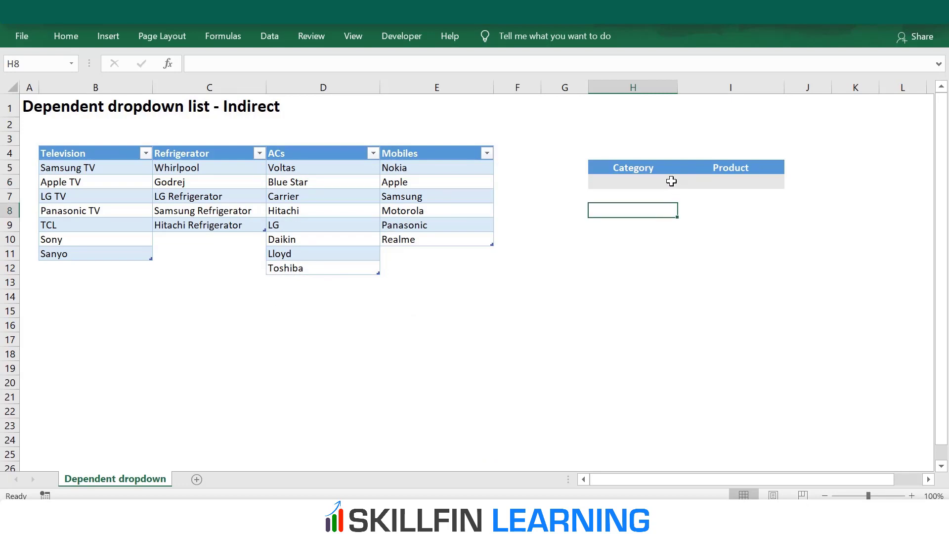
Test the Category dropdown in H6 by choosing Refrigerator, and set it to ACs.
left_click(670, 181)
left_click(683, 182)
left_click(676, 209)
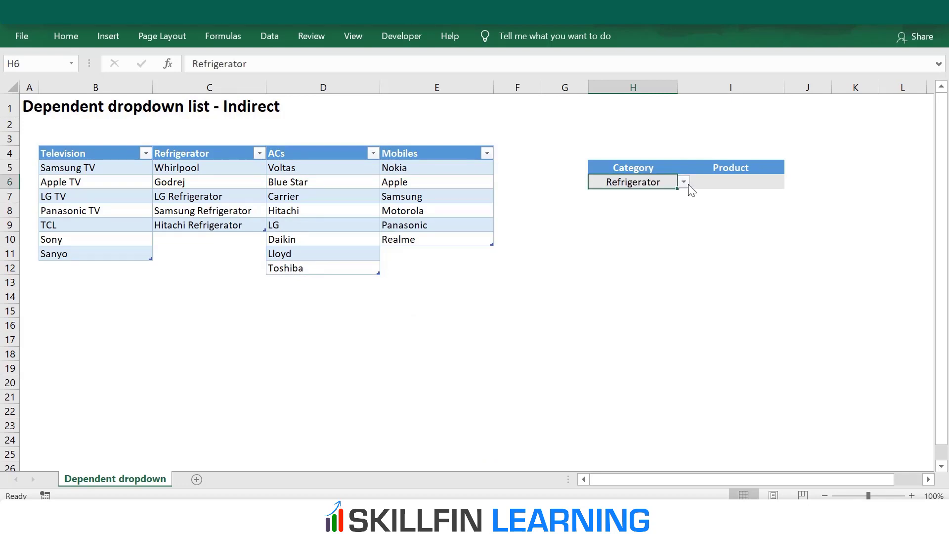
left_click(683, 182)
left_click(670, 215)
left_click(669, 235)
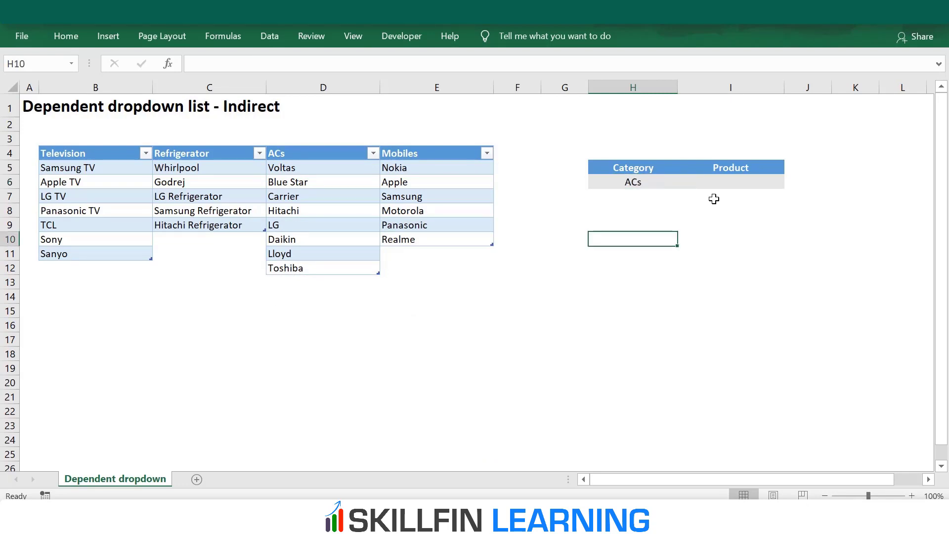
left_click(731, 183)
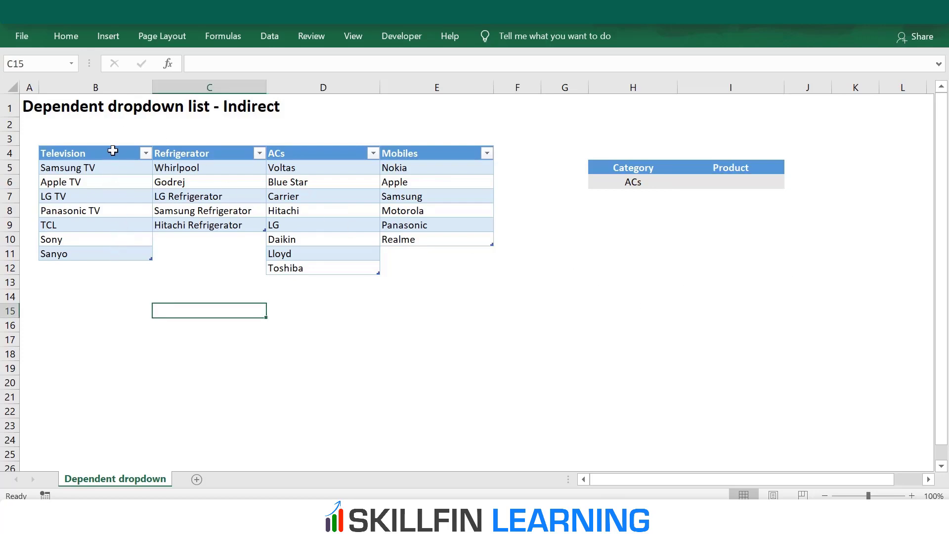
Create a named range from the Television list B4:B11, using the top row as the name.
left_click_drag(121, 156, 107, 251)
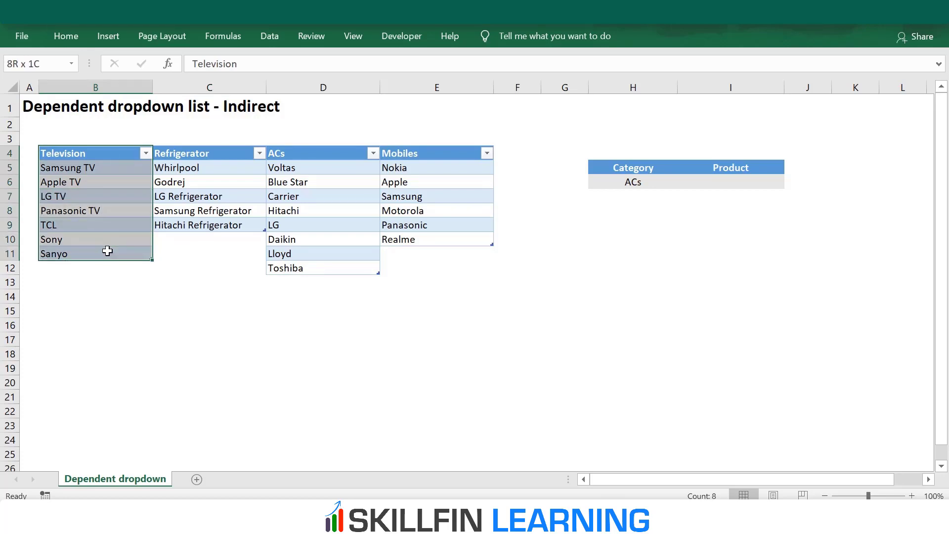
left_click(239, 39)
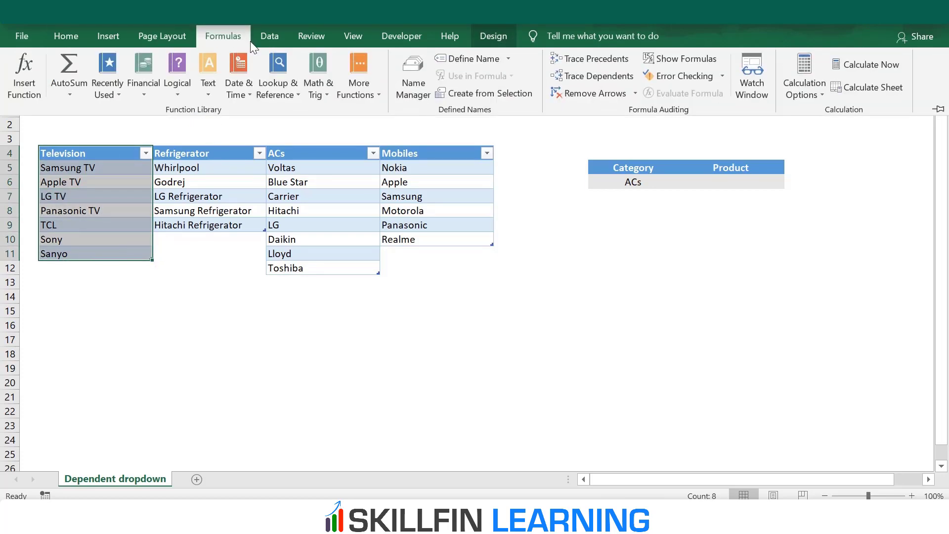
left_click(474, 94)
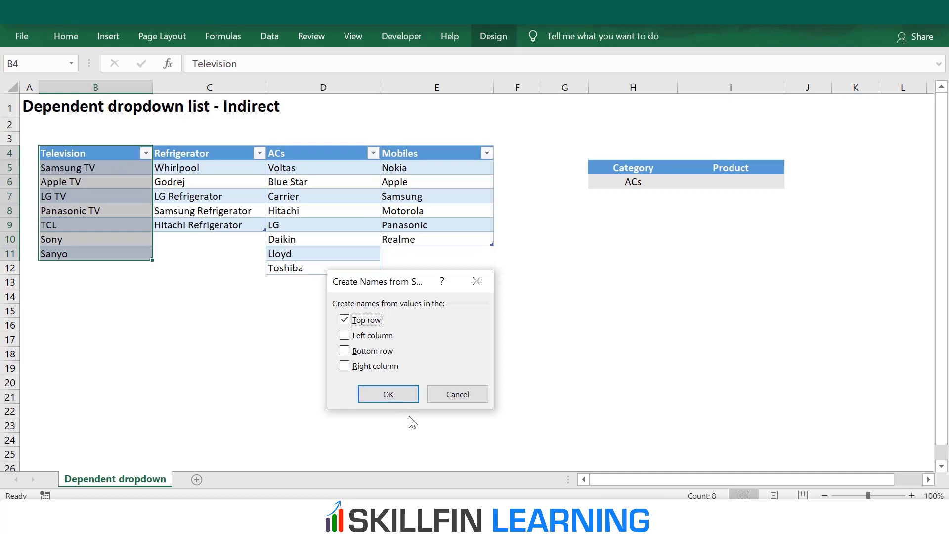
left_click(388, 394)
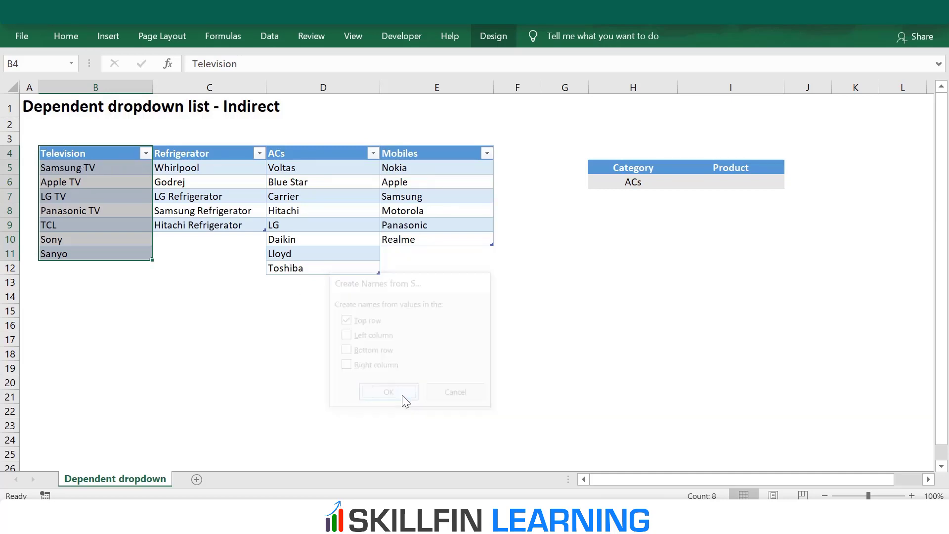
Review the Television named range and the cells it refers to in the Name Manager, and close it.
left_click(252, 297)
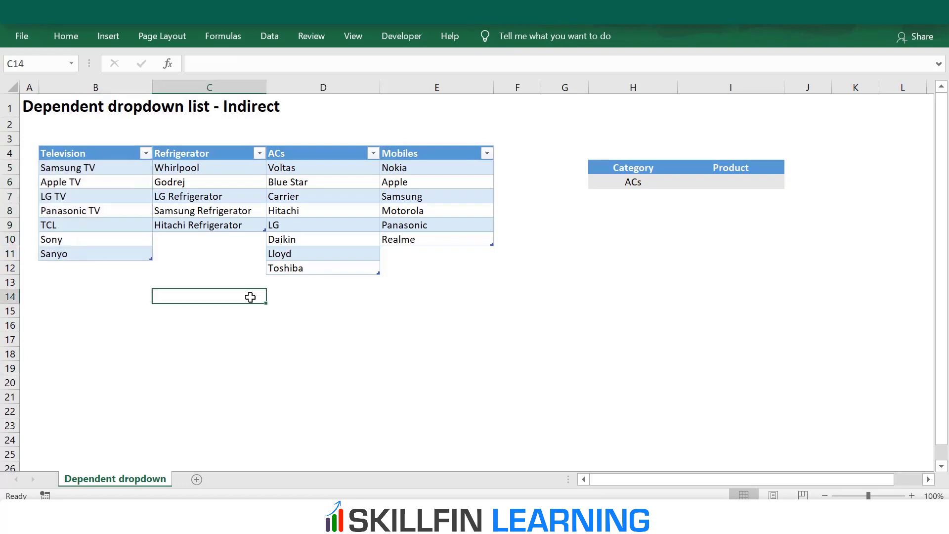
left_click(224, 41)
left_click(420, 88)
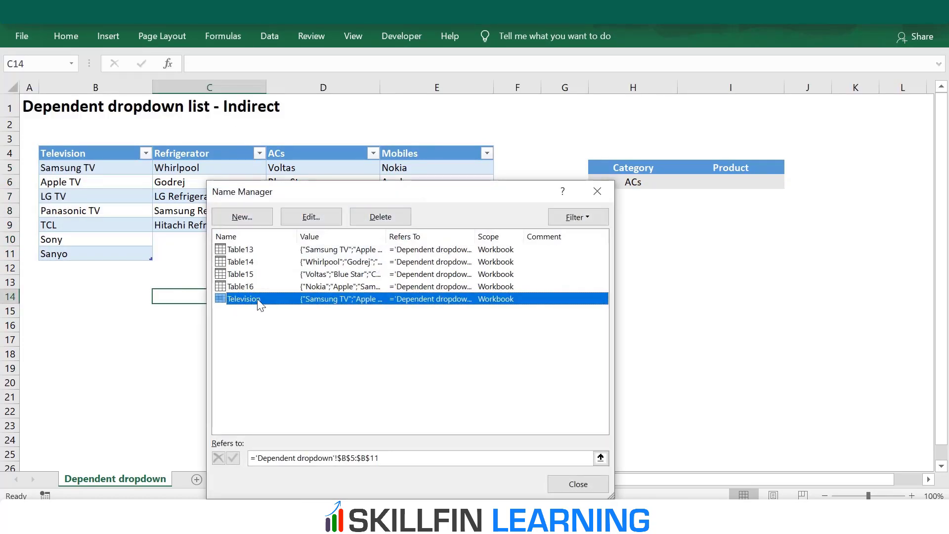
left_click(390, 457)
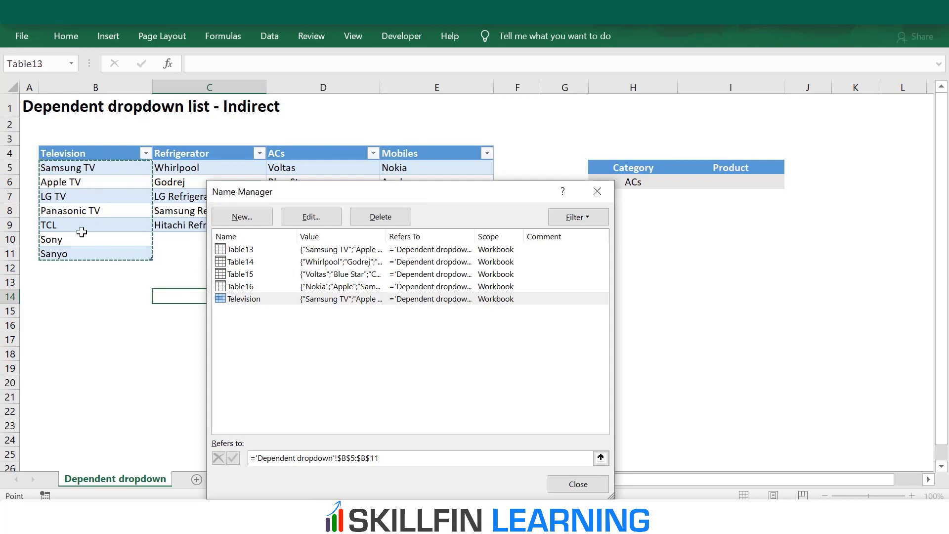
left_click(559, 480)
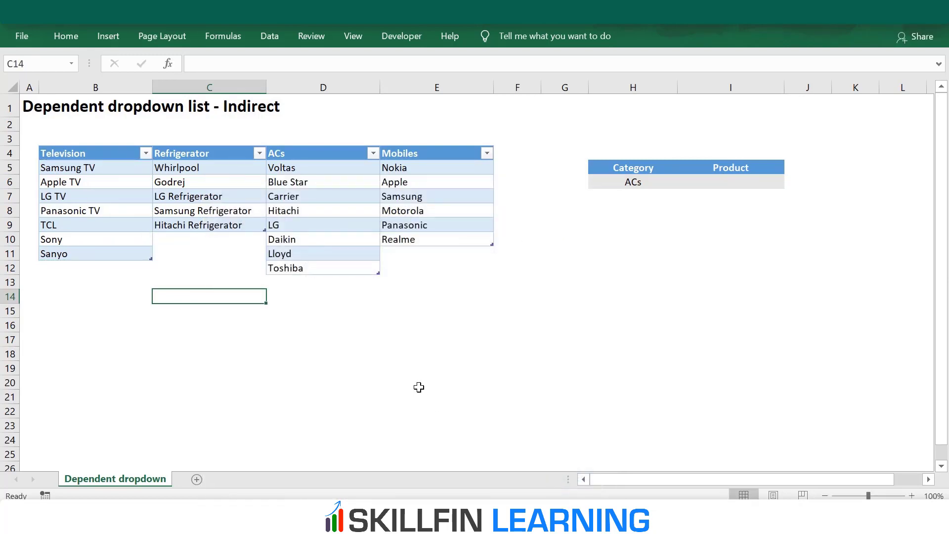
Create a named range from the Refrigerator list C4:C9, using the top row as the name.
left_click_drag(202, 155, 201, 223)
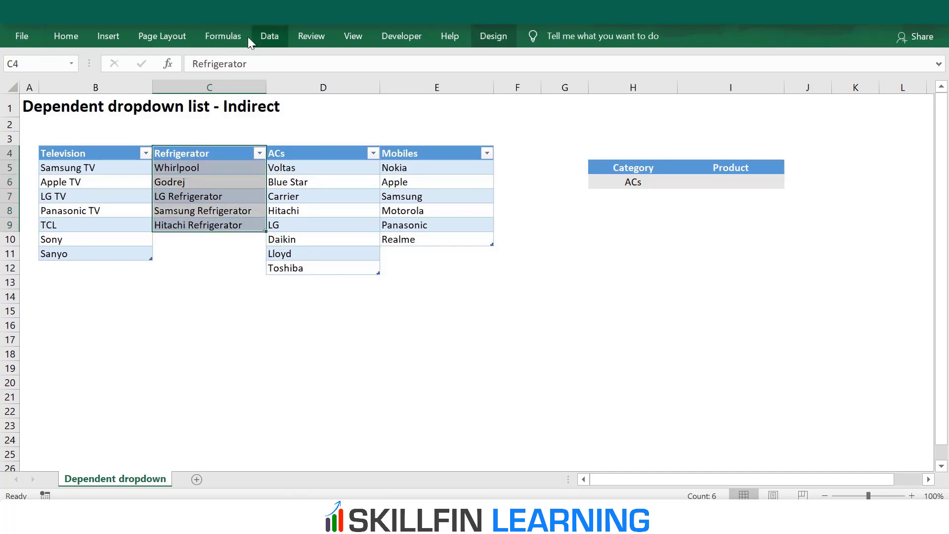
left_click(232, 37)
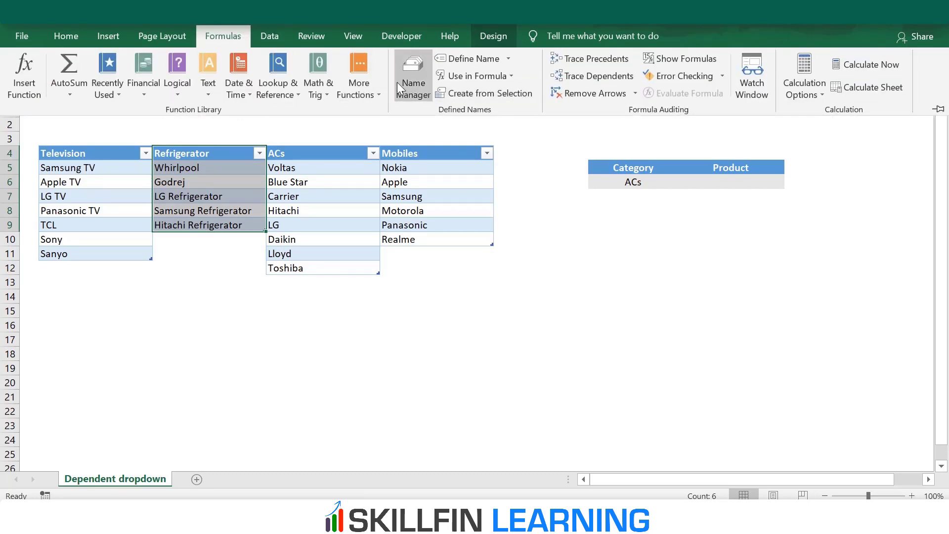
left_click(483, 90)
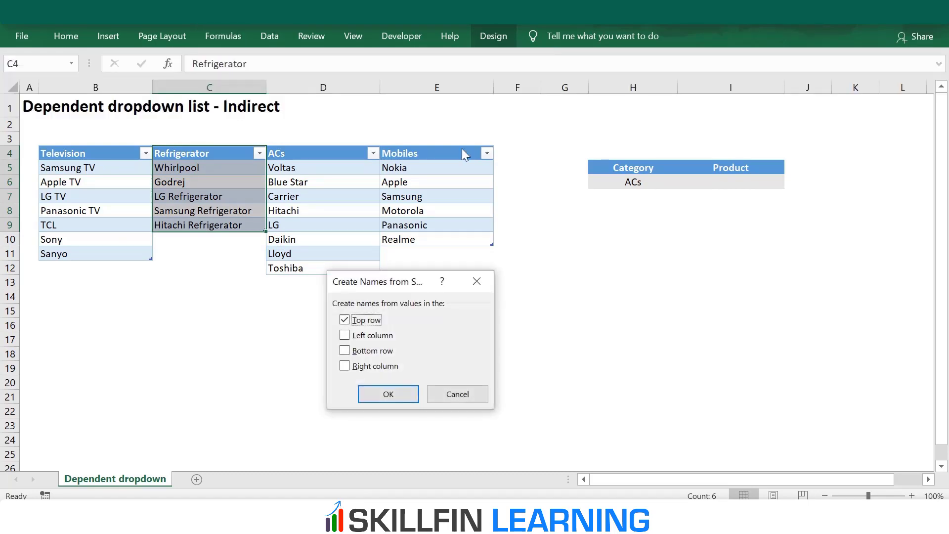
left_click(388, 393)
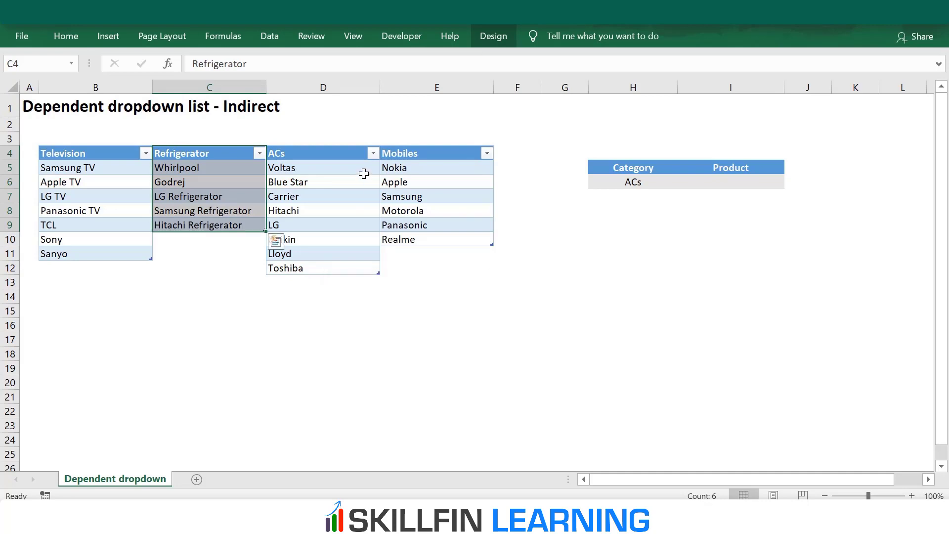
Create a named range from the ACs list D4:D12, using the top row as the name.
left_click(342, 153)
left_click_drag(345, 191, 343, 265)
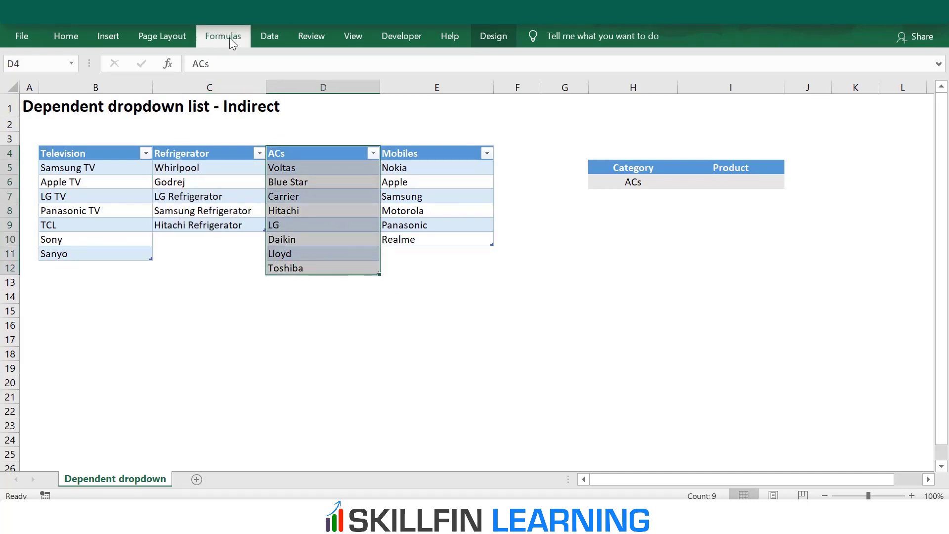
left_click(229, 37)
left_click(479, 91)
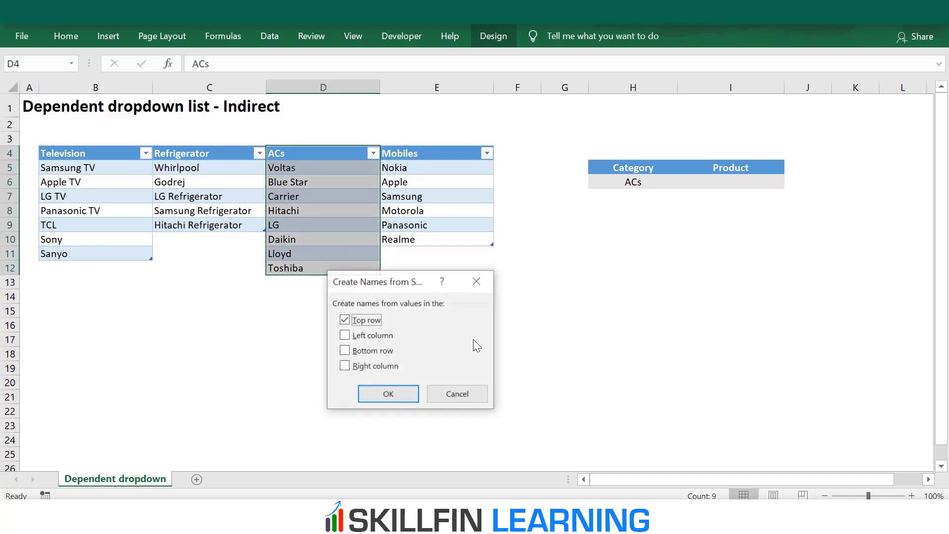
left_click(397, 396)
Create a named range from the Mobiles list E4:E10, using the top row as the name.
left_click_drag(415, 154, 420, 242)
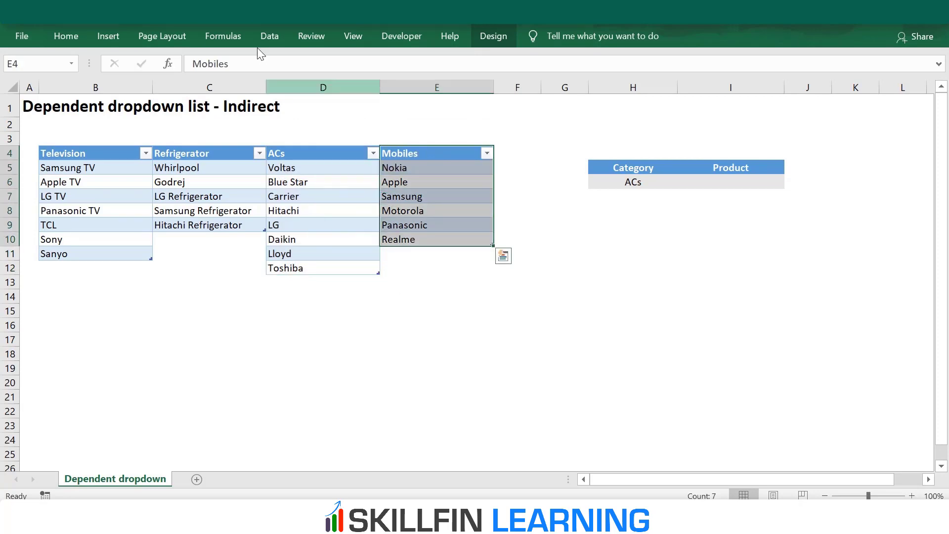
left_click(224, 33)
left_click(474, 98)
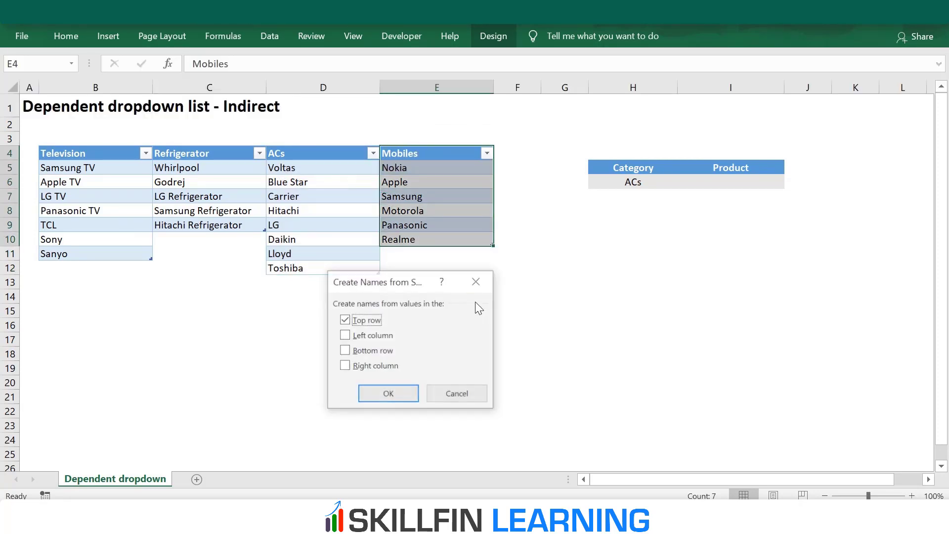
left_click(404, 391)
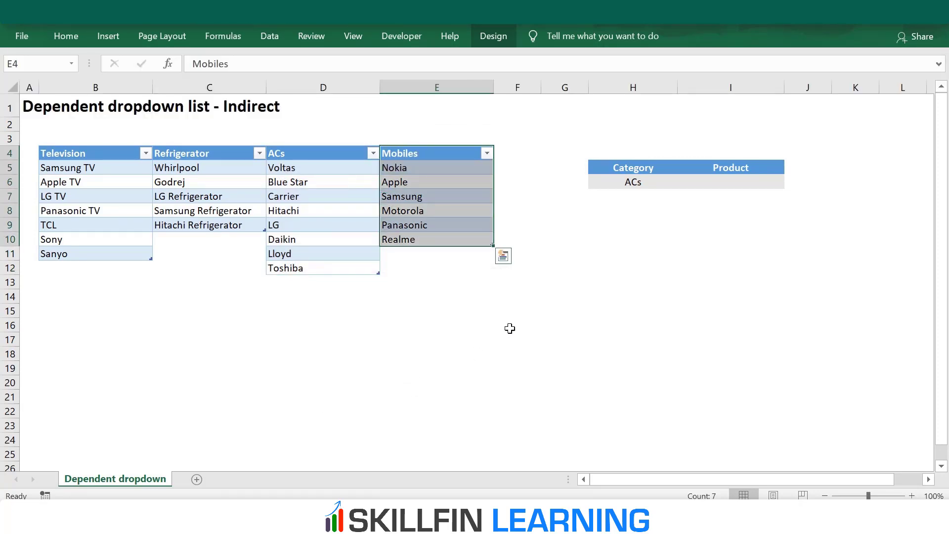
left_click(619, 263)
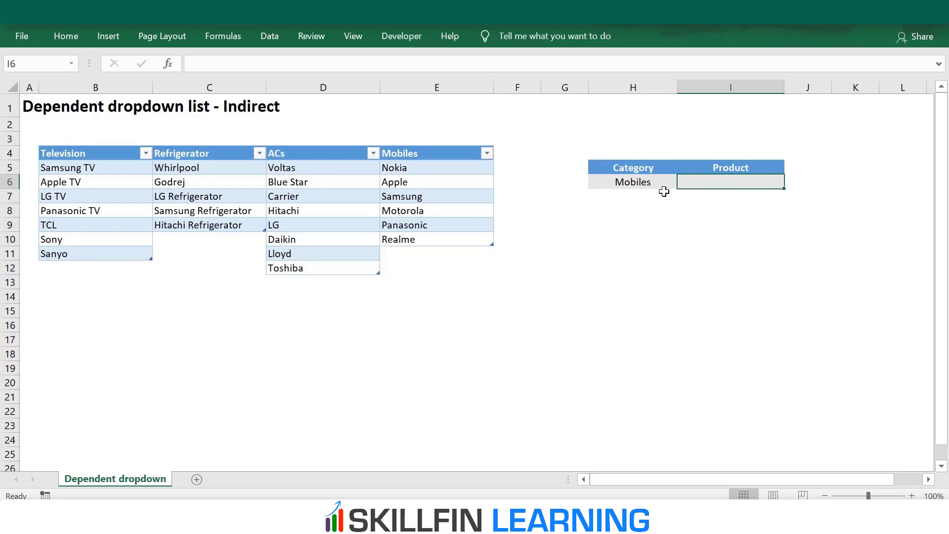
Add List data validation to the Product cell I6, with =indirect($H$6) as its source.
left_click(266, 37)
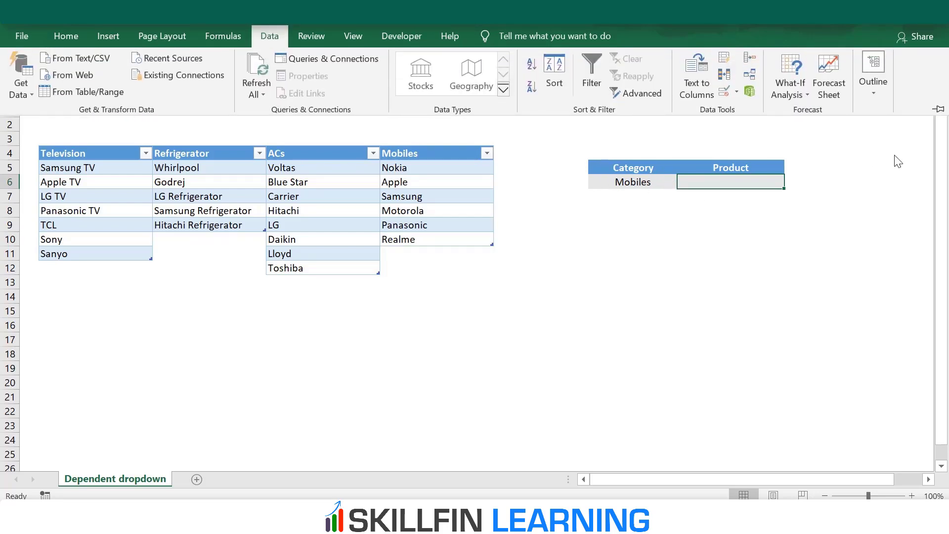
left_click(735, 91)
left_click(771, 110)
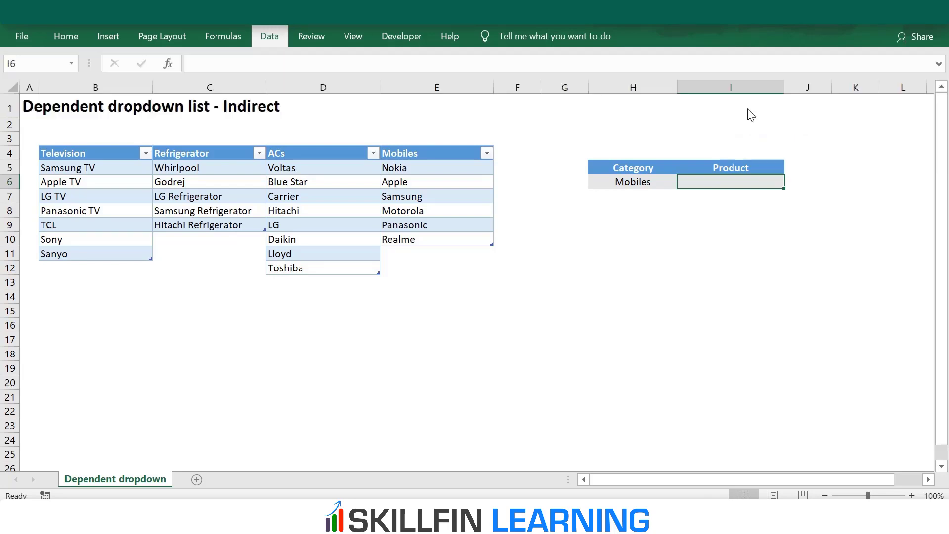
left_click(329, 303)
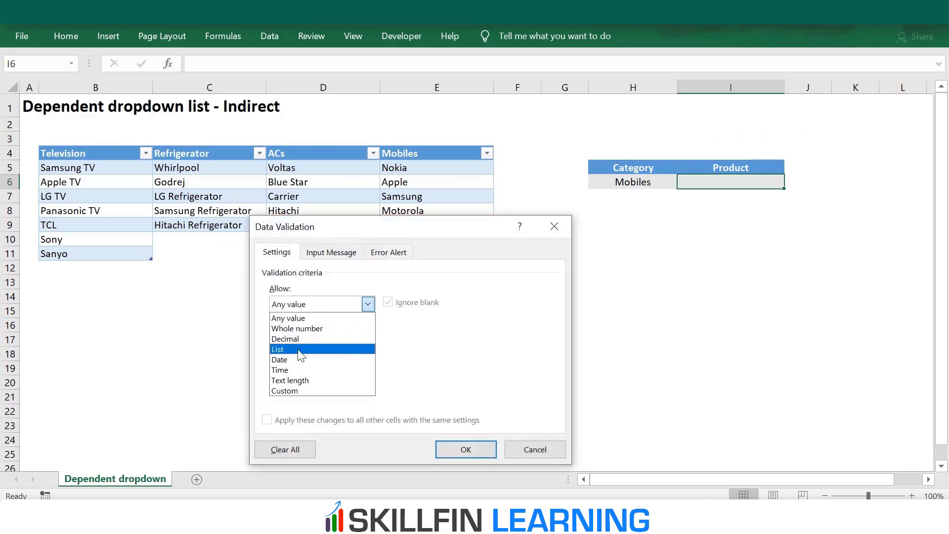
left_click(300, 350)
left_click(391, 370)
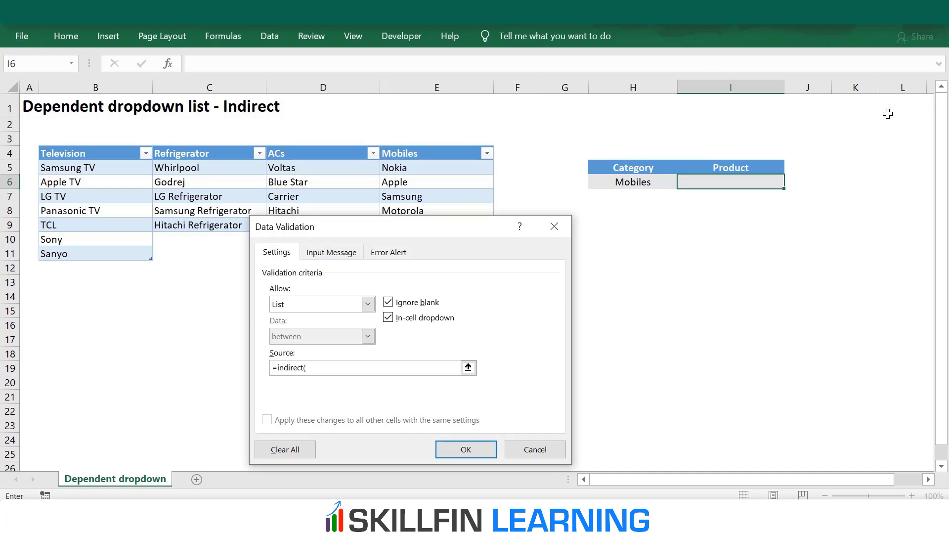
left_click(613, 178)
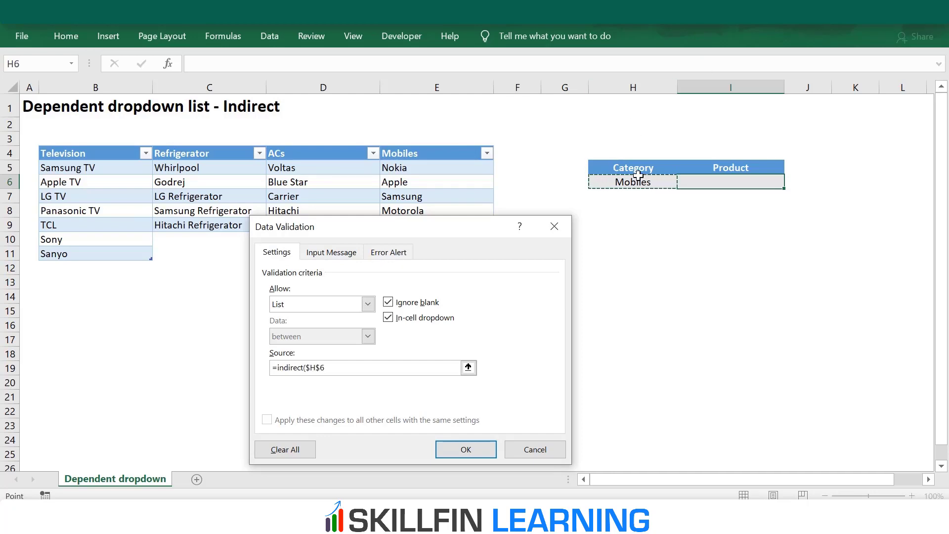
type(")")
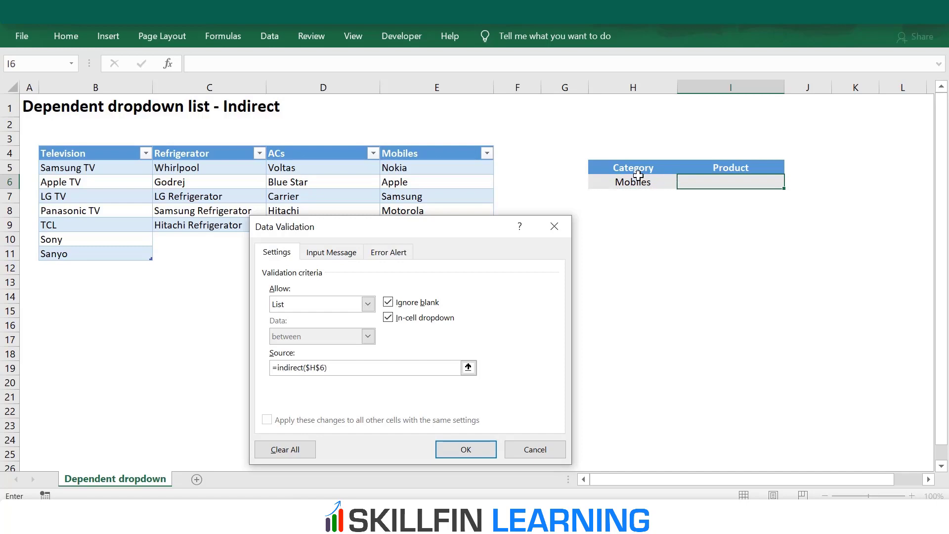
left_click(466, 449)
Check the choices offered by the Product dropdown in I6 with Mobiles selected as the Category in H6.
left_click(792, 180)
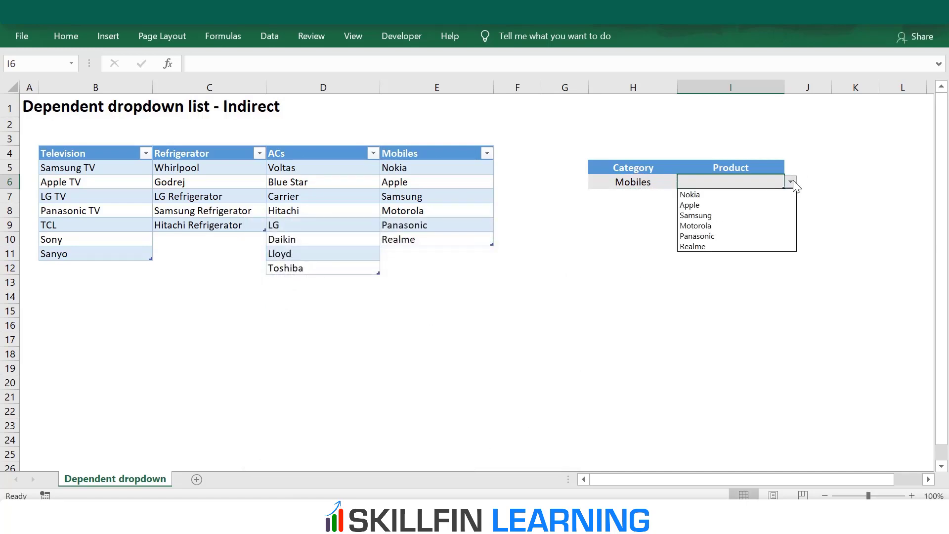
left_click(654, 179)
left_click(654, 179)
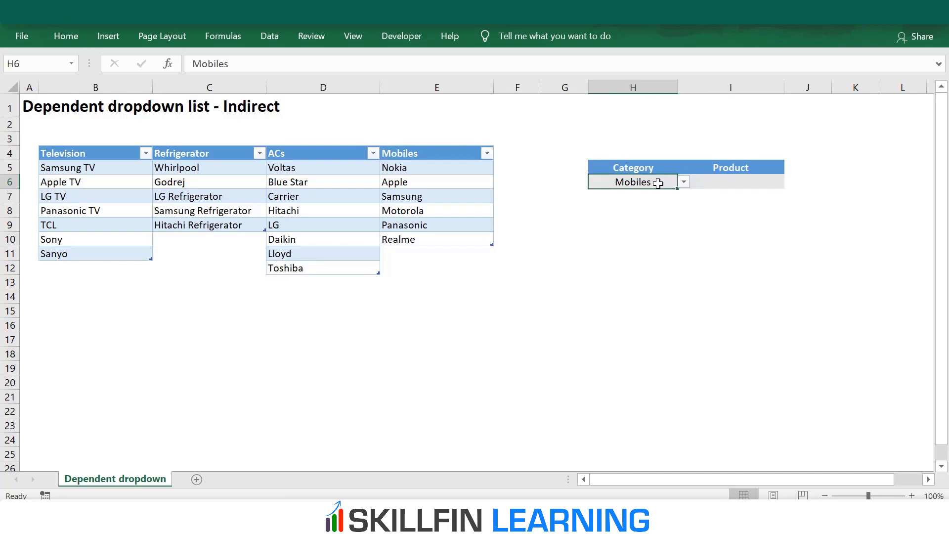
left_click(683, 182)
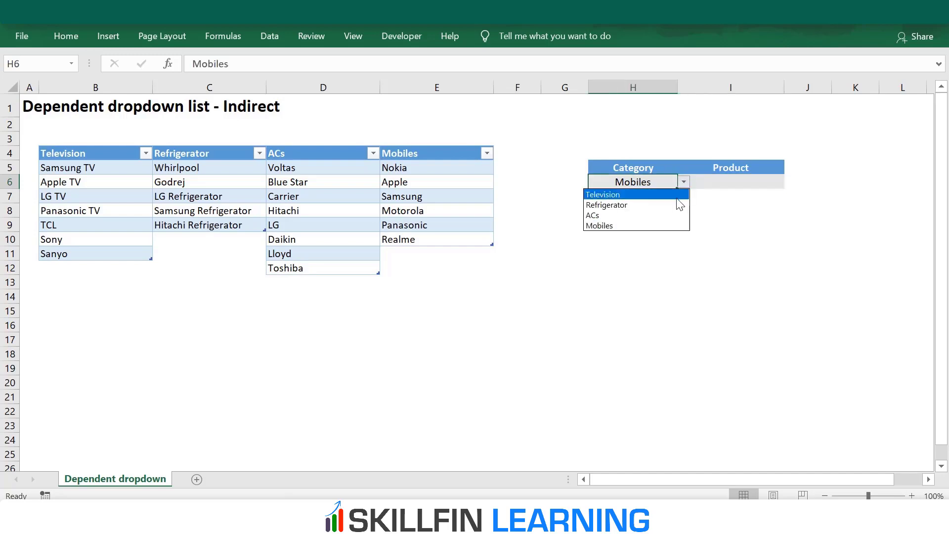
left_click(663, 225)
left_click(751, 186)
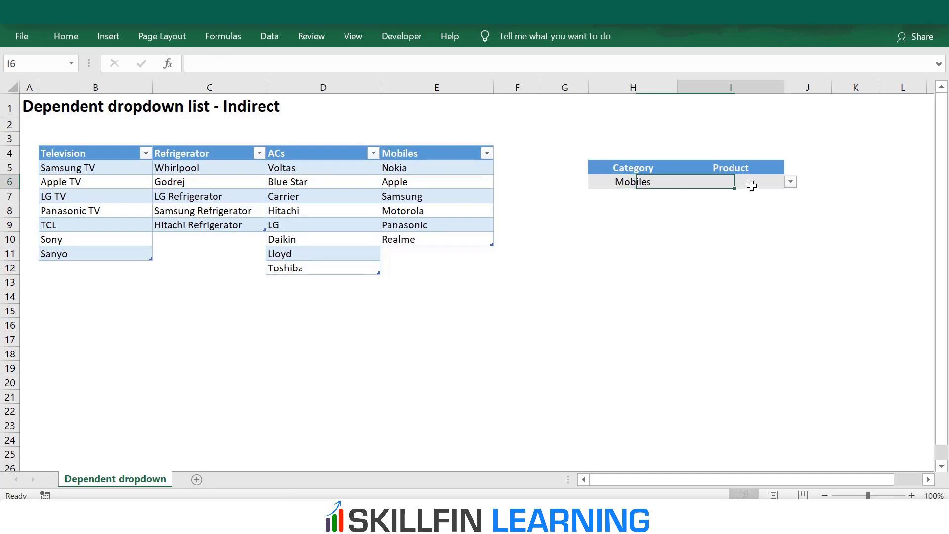
left_click(790, 182)
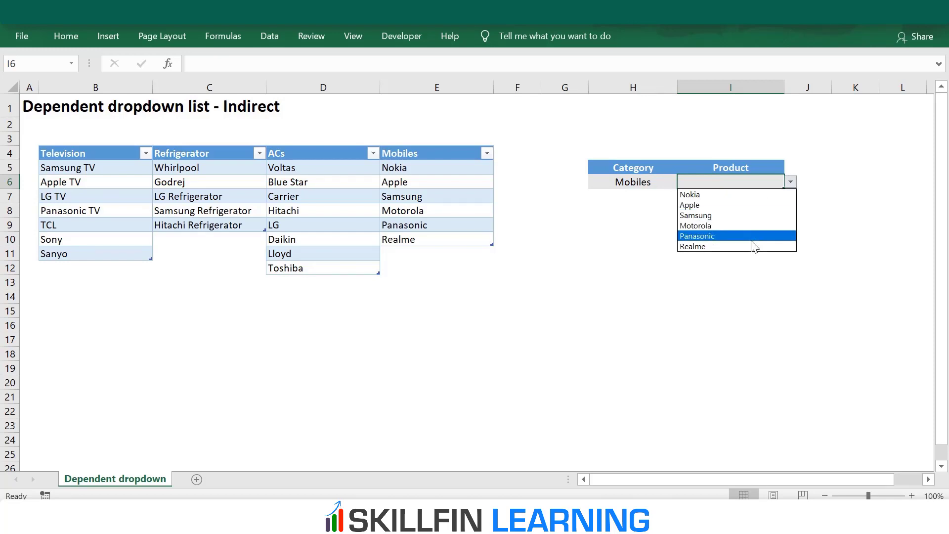
Test the dependent dropdowns by choosing Mobiles as the Category in H6 and Realme as the Product in I6.
left_click(661, 181)
left_click(684, 182)
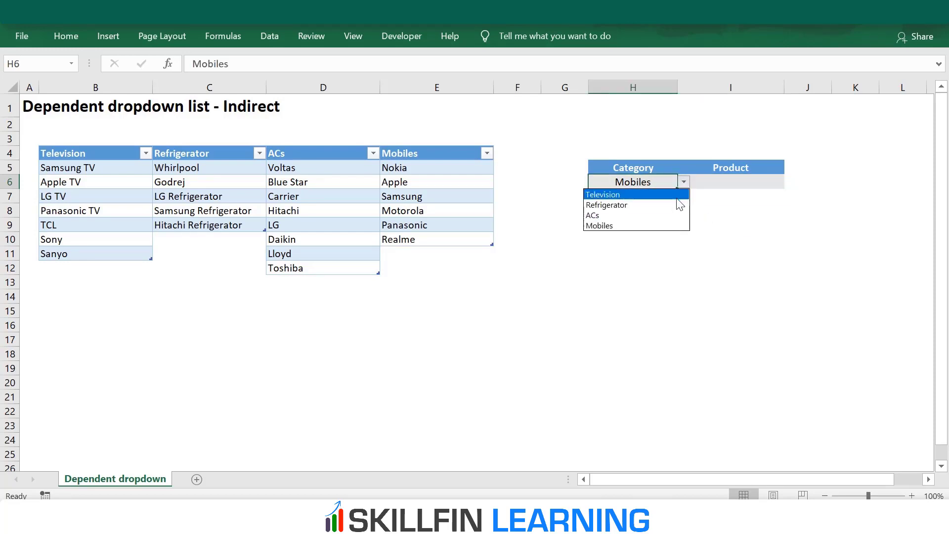
left_click(663, 228)
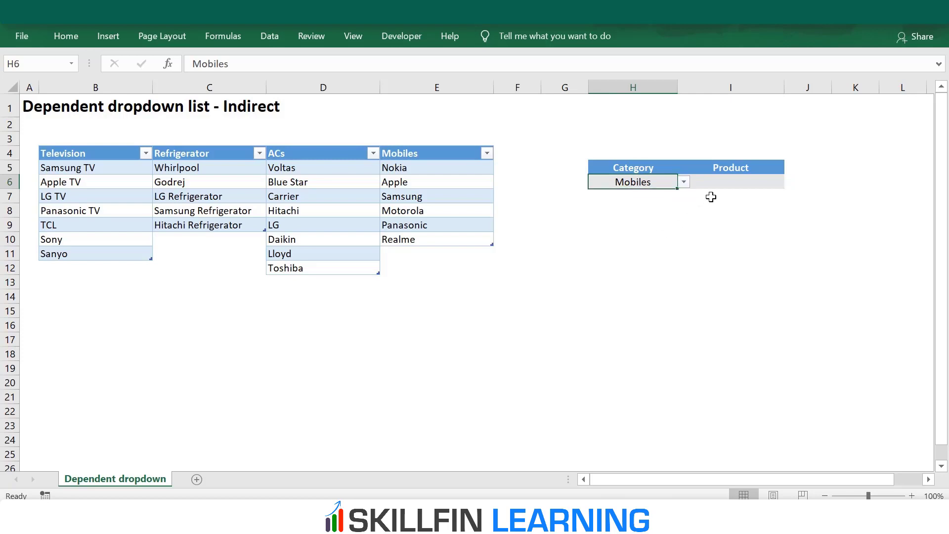
left_click(750, 184)
left_click(790, 182)
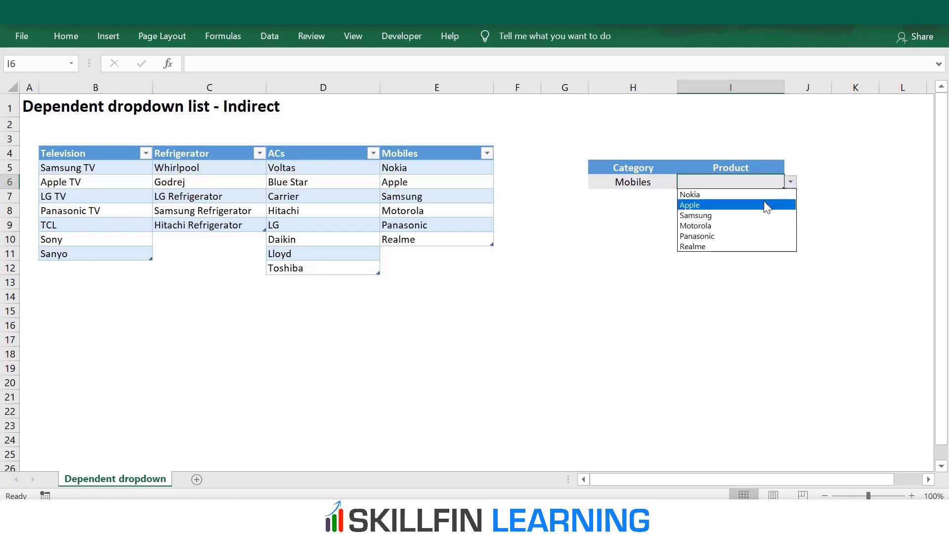
left_click(753, 246)
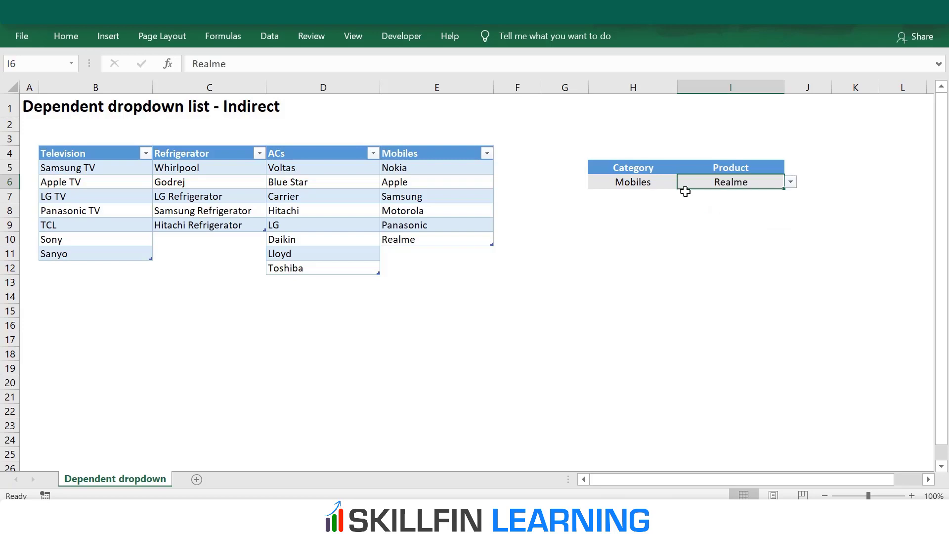
Set the Category in H6 to Television and choose Sanyo as the Product in I6.
left_click(640, 182)
left_click(684, 183)
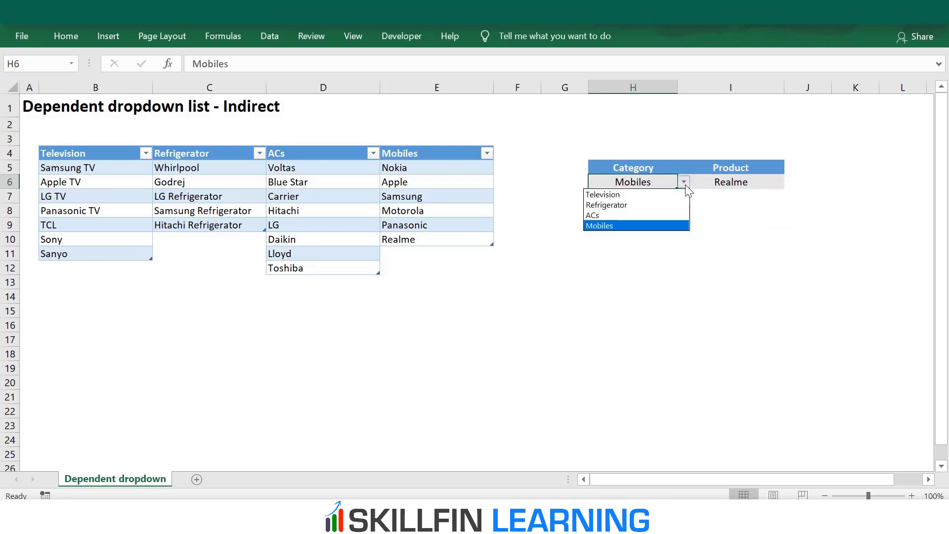
left_click(665, 195)
left_click(717, 183)
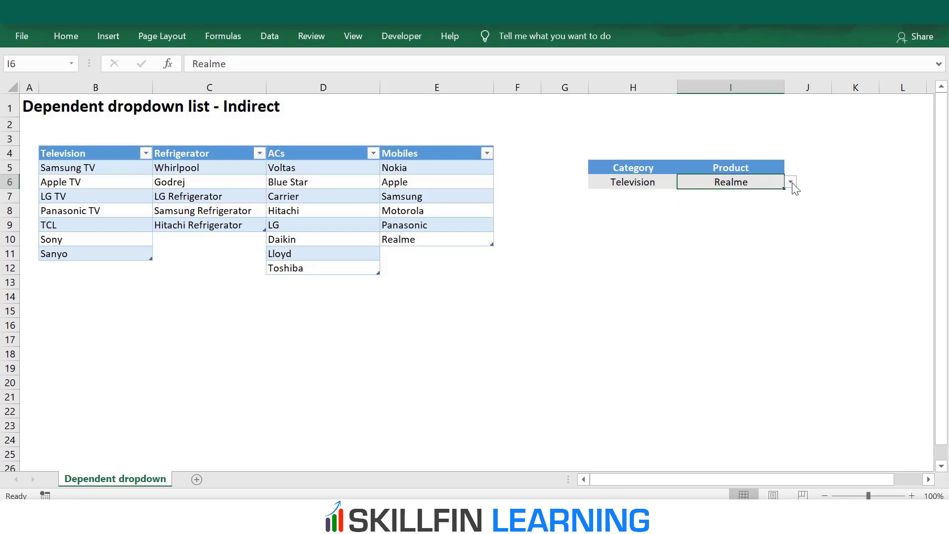
left_click(791, 182)
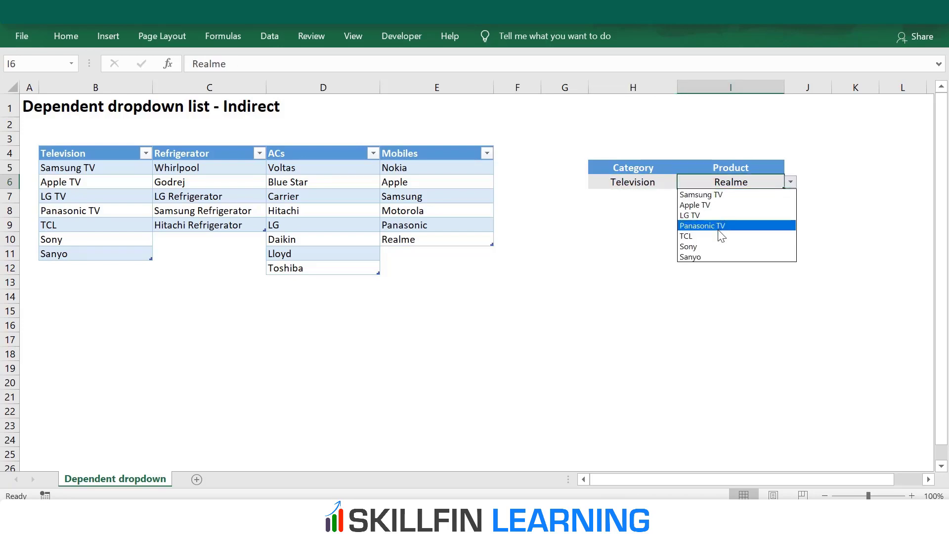
left_click(715, 258)
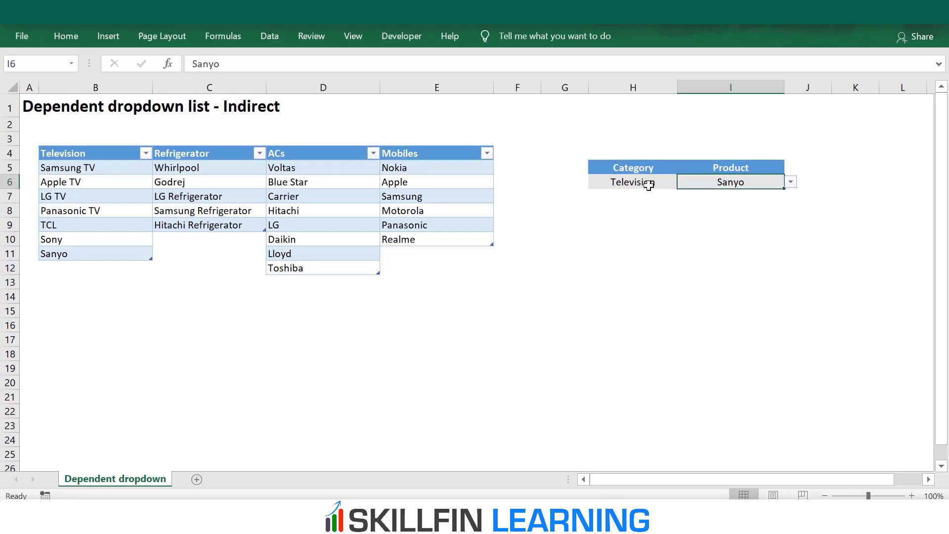
Set the Category in H6 to ACs and check the choices offered by the Product dropdown in I6.
left_click(647, 183)
left_click(684, 196)
left_click(681, 181)
left_click(663, 182)
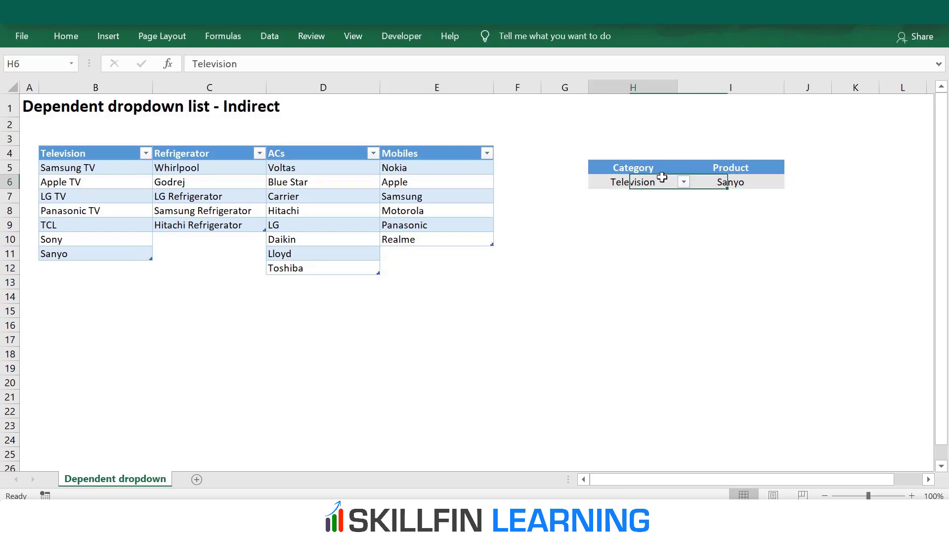
left_click(683, 182)
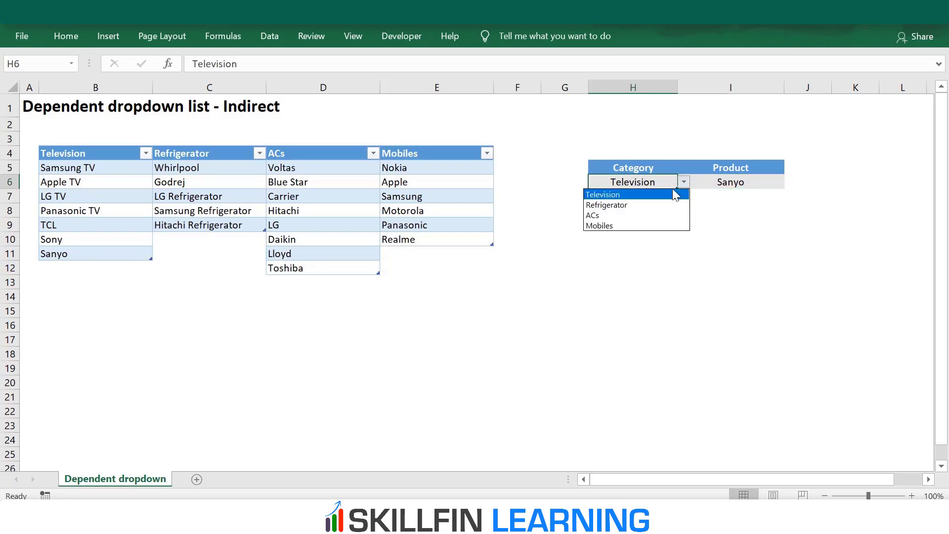
left_click(653, 215)
left_click(730, 184)
left_click(790, 182)
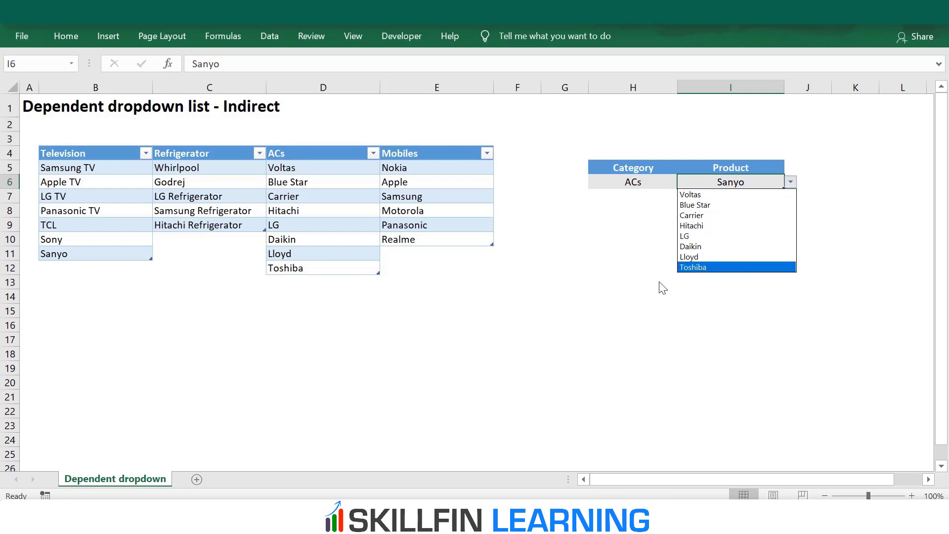
key("Escape")
left_click(615, 228)
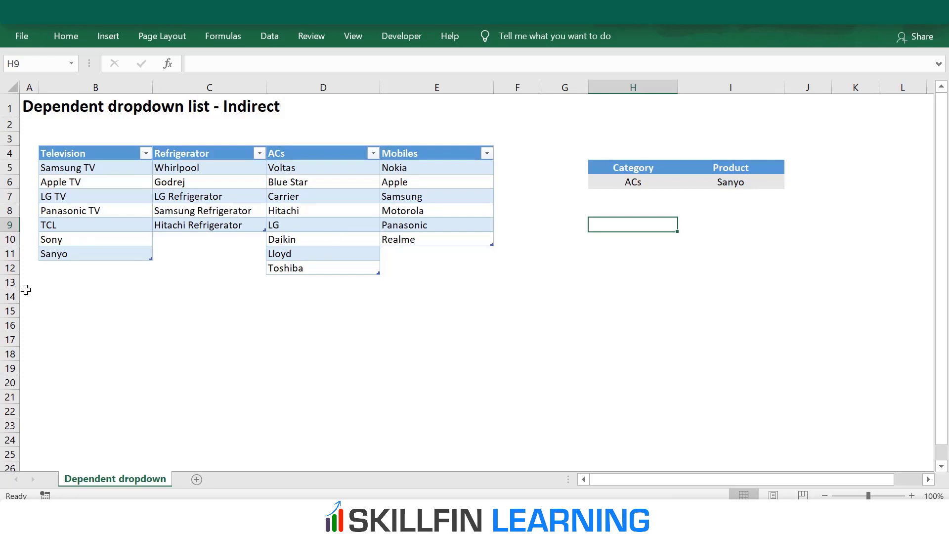
Add the entry "Television new" in B12, directly below the last item of the Television table.
left_click(67, 269)
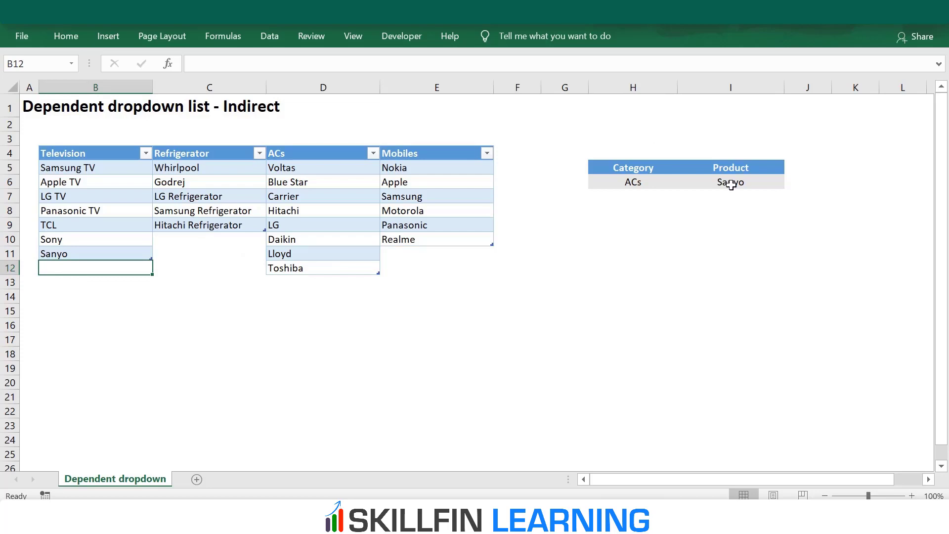
type("T")
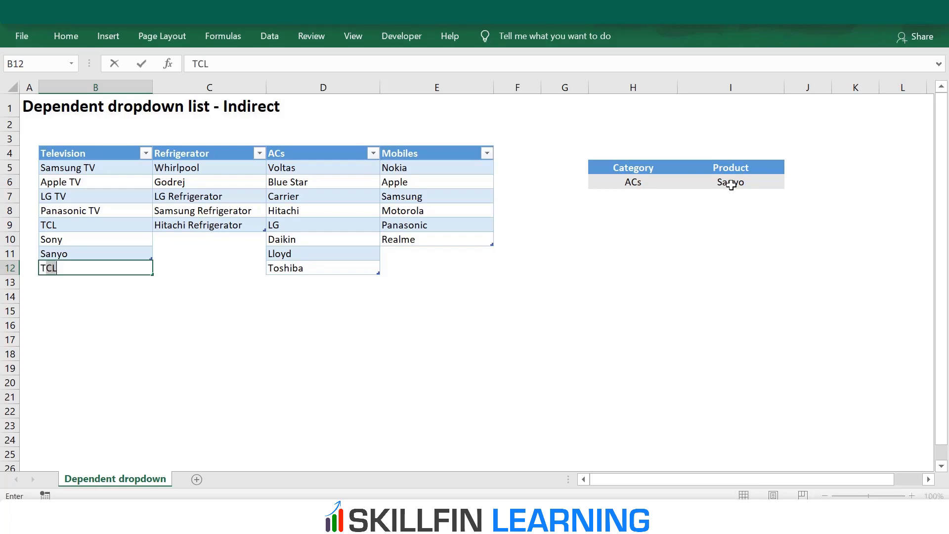
type("elevision new")
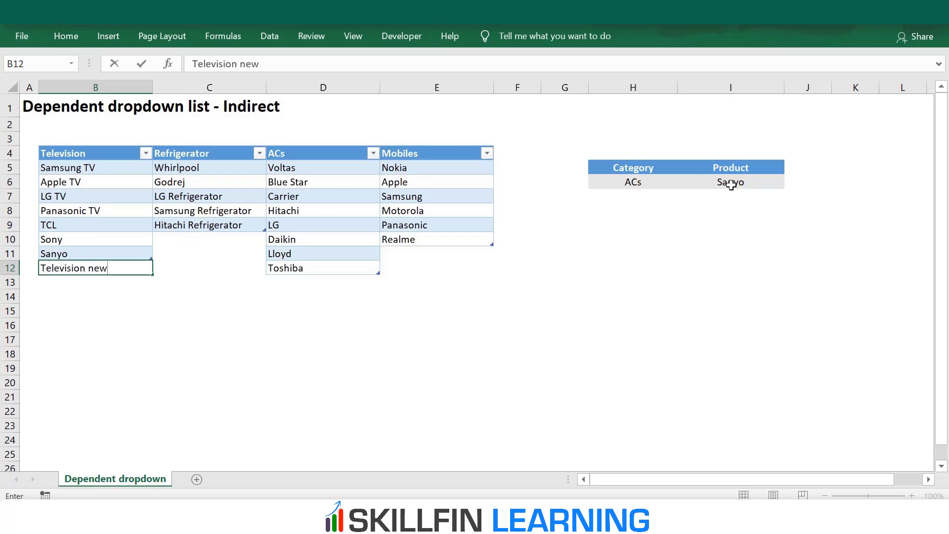
key("Return")
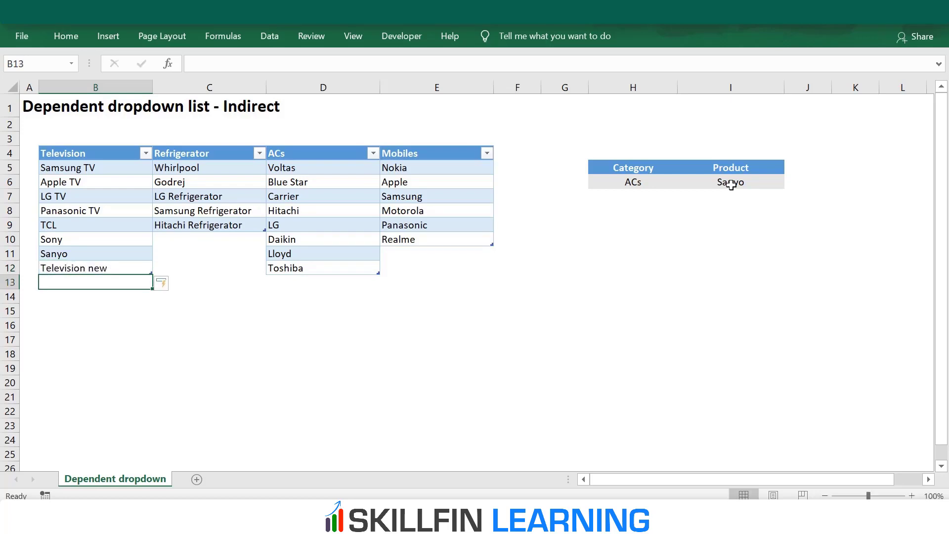
Test the extended Television list by setting the Category in H6 to Television and the Product in I6 to Television new.
left_click(634, 185)
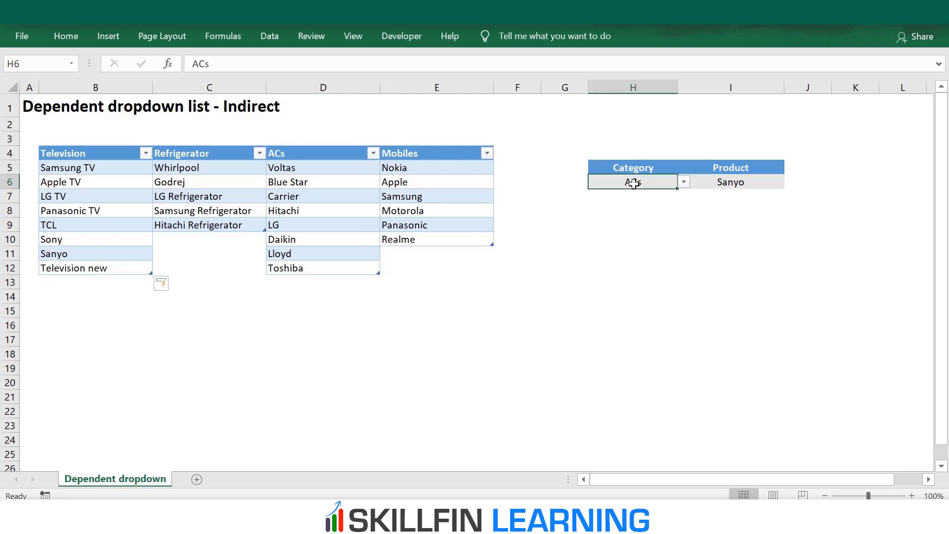
left_click(683, 182)
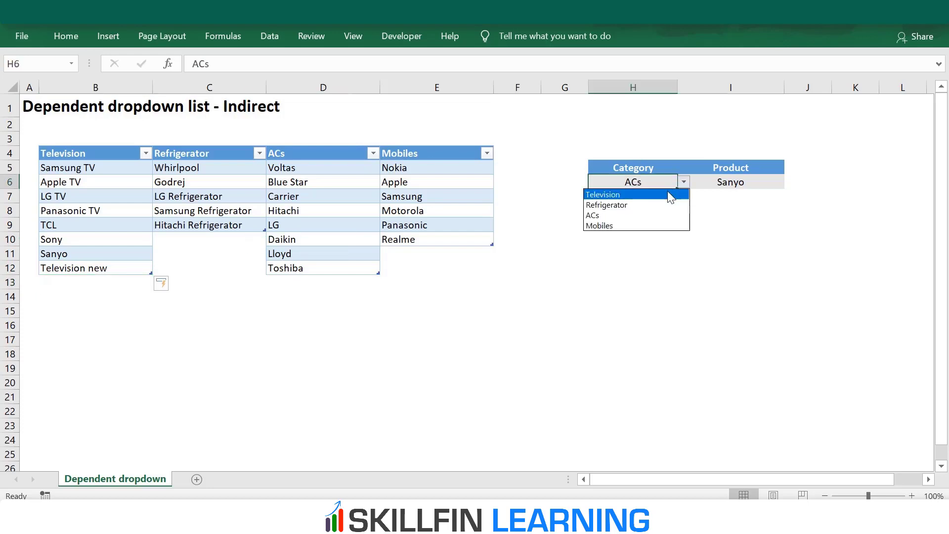
left_click(670, 194)
left_click(735, 182)
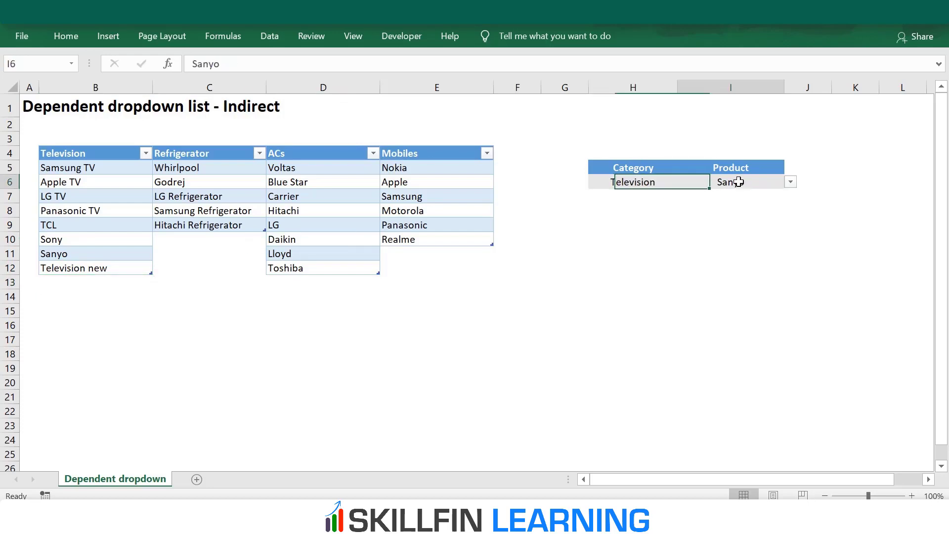
left_click(790, 182)
left_click(740, 268)
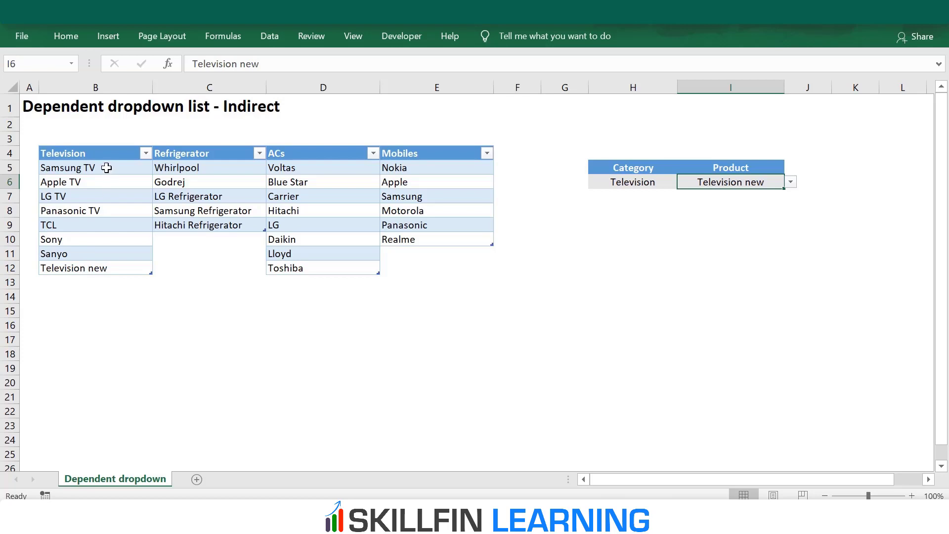
Add the entry "AC New" in D13, directly below the last item of the ACs table.
left_click(300, 283)
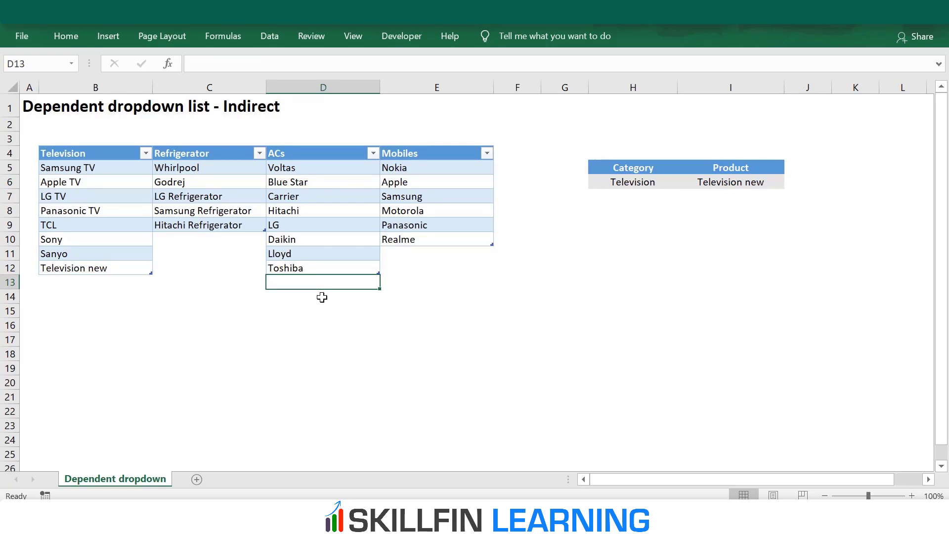
type("AV")
key("BackSpace")
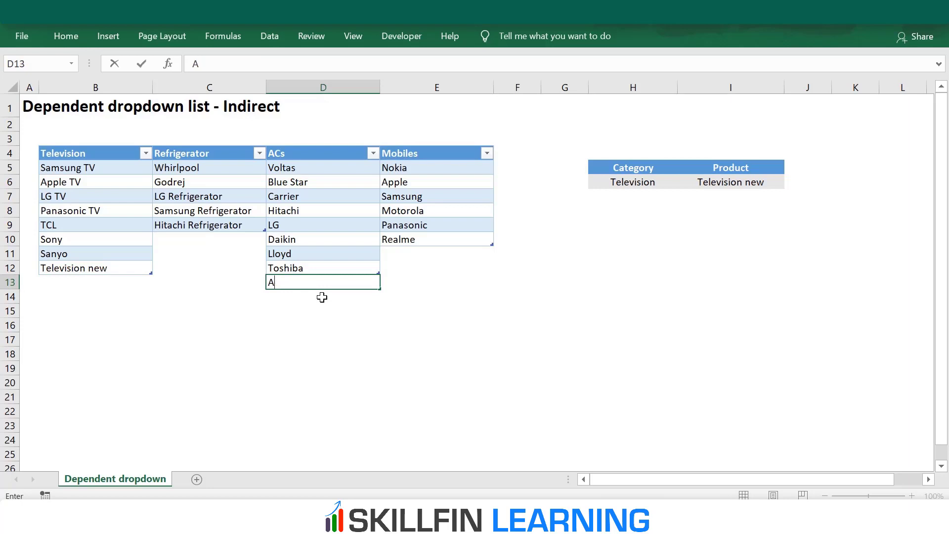
type("CN")
key("BackSpace")
type("New")
key("Return")
Test the extended ACs list by setting the Category in H6 to ACs and the Product in I6 to AC New.
left_click(668, 183)
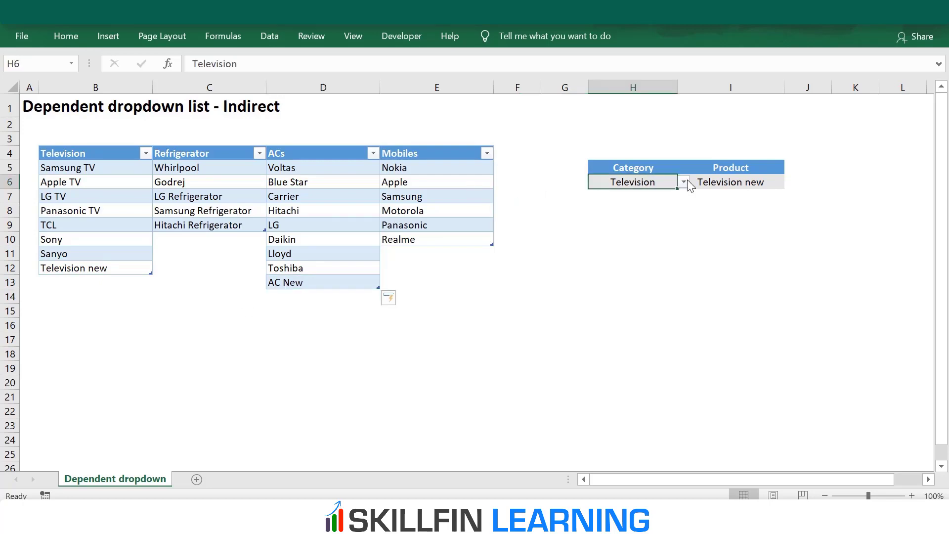
left_click(684, 182)
left_click(645, 217)
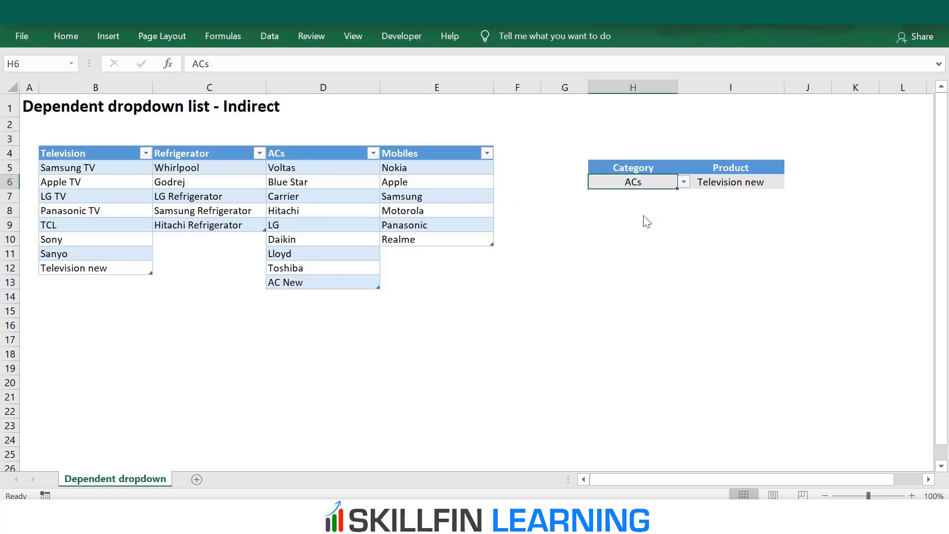
left_click(714, 186)
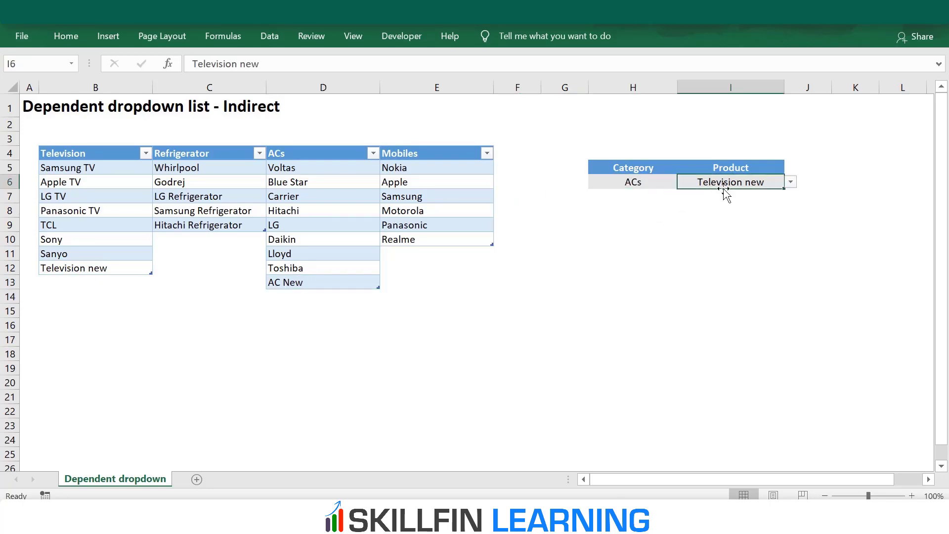
left_click(791, 183)
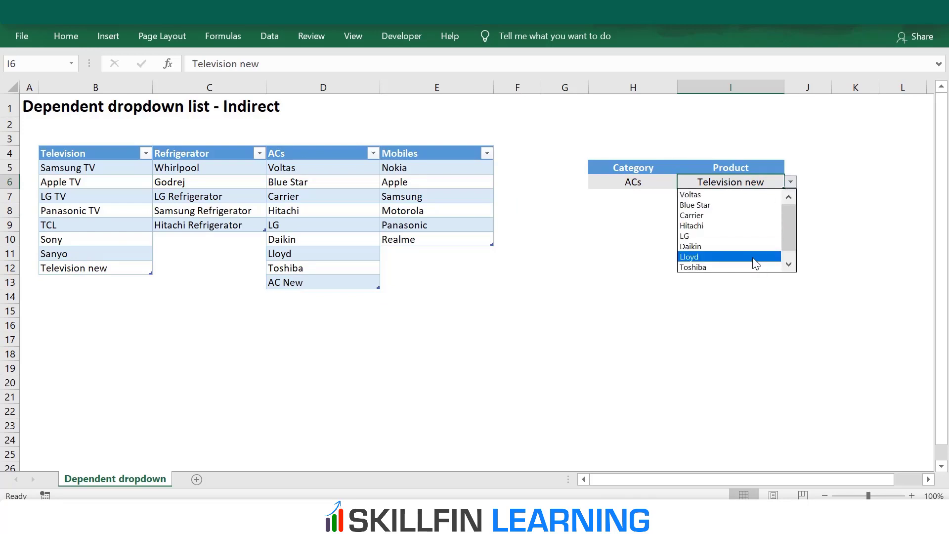
left_click(785, 260)
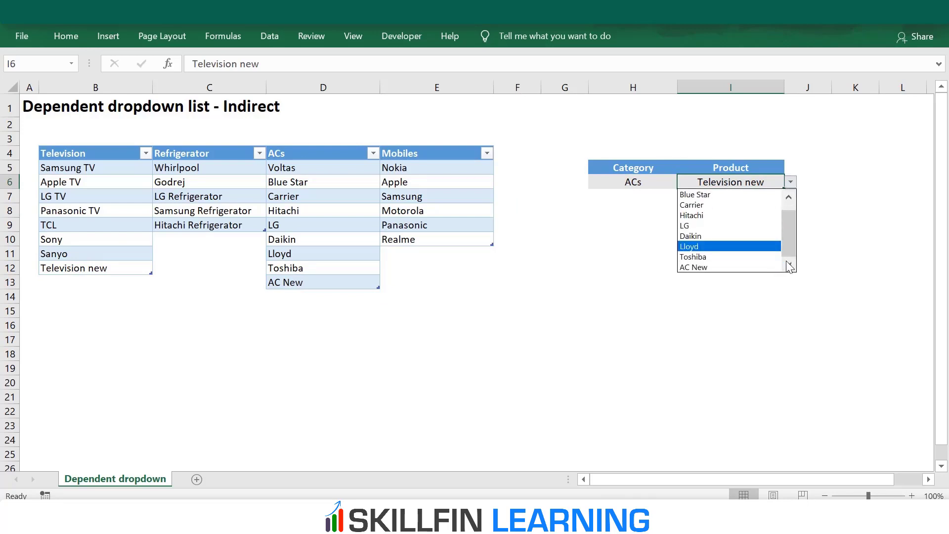
left_click(708, 267)
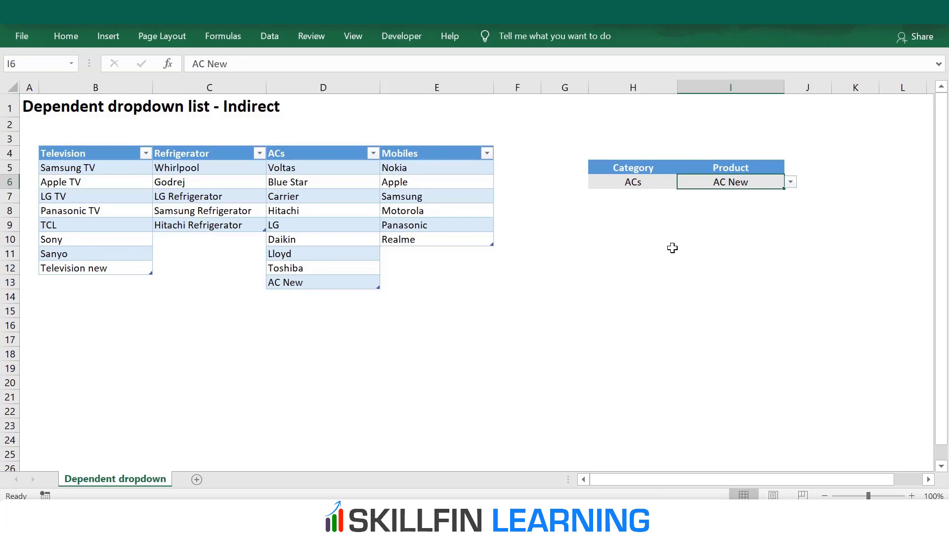